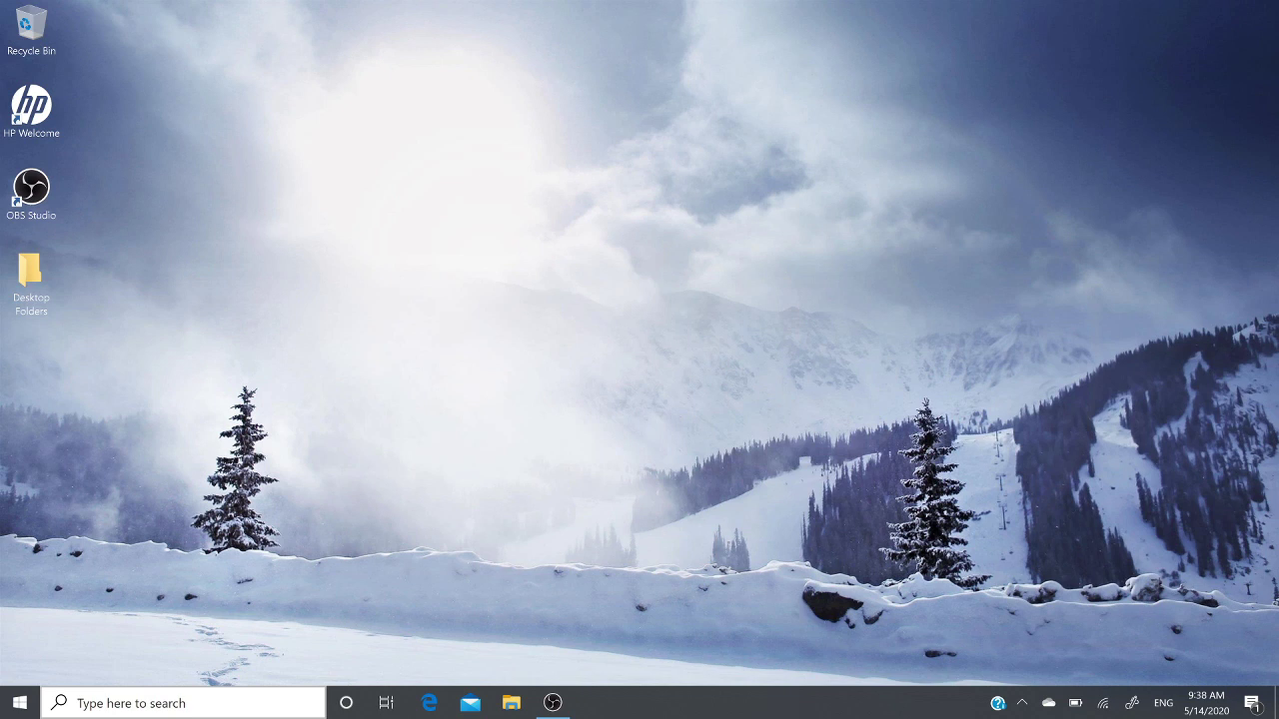
Step: Run a Windows update check from Settings > Update & Security
{"action": "left_click", "coordinate": [22, 704]}
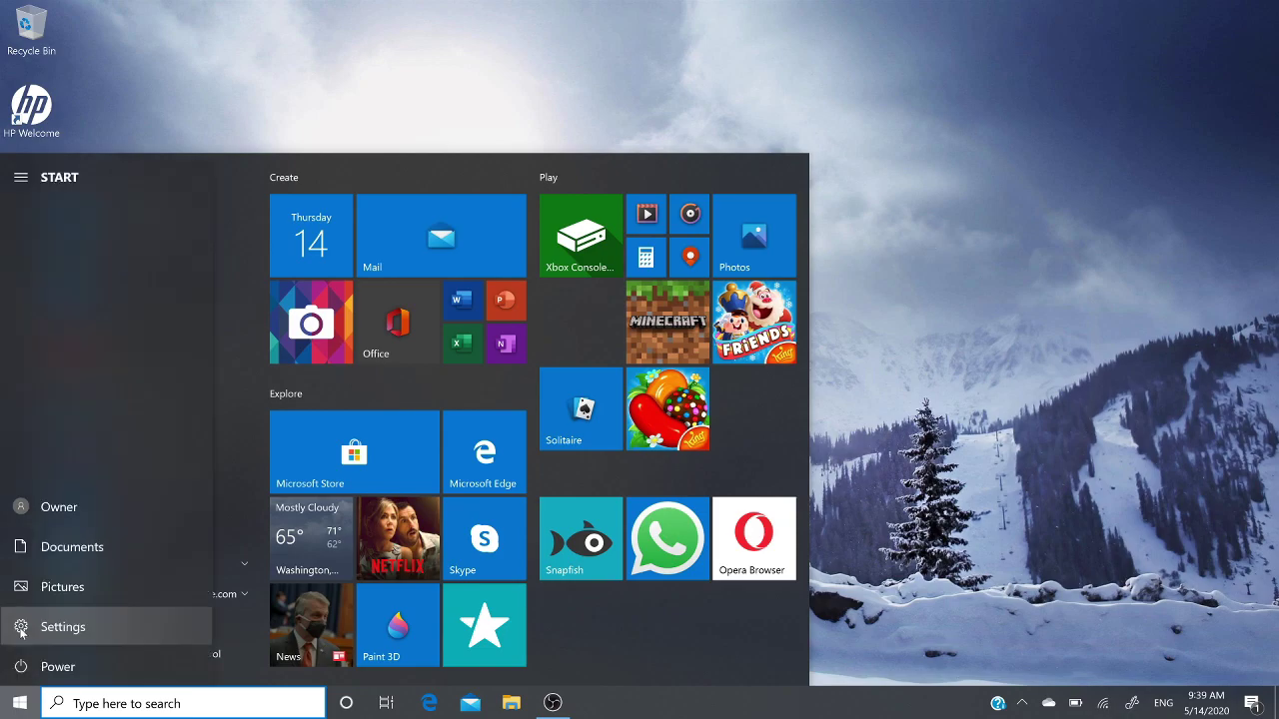
{"action": "left_click", "coordinate": [21, 629]}
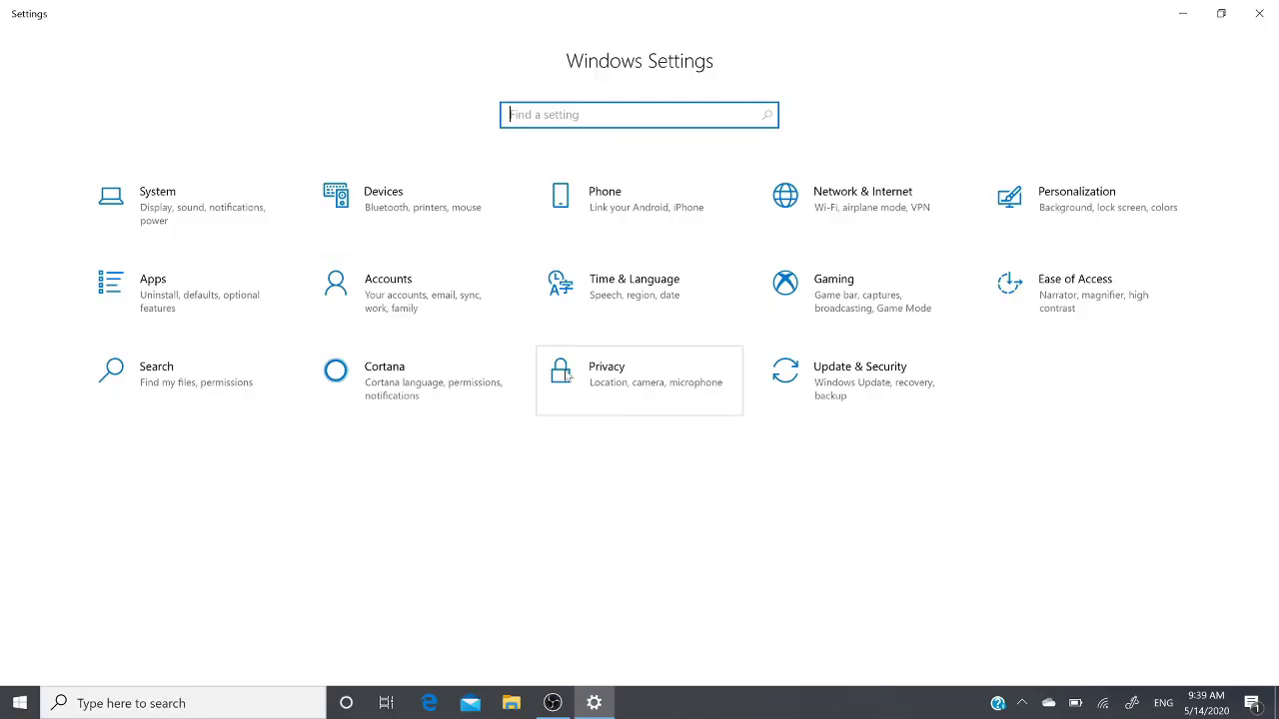
{"action": "left_click", "coordinate": [823, 383]}
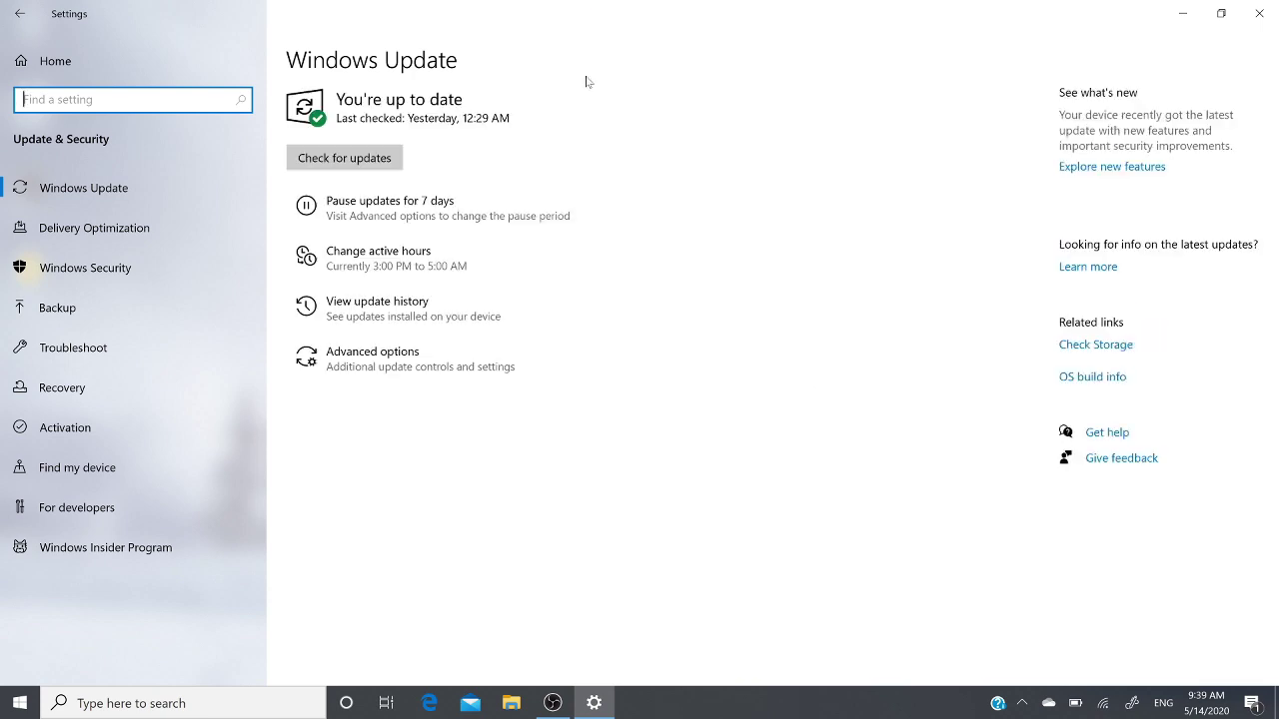
{"action": "left_click", "coordinate": [367, 156]}
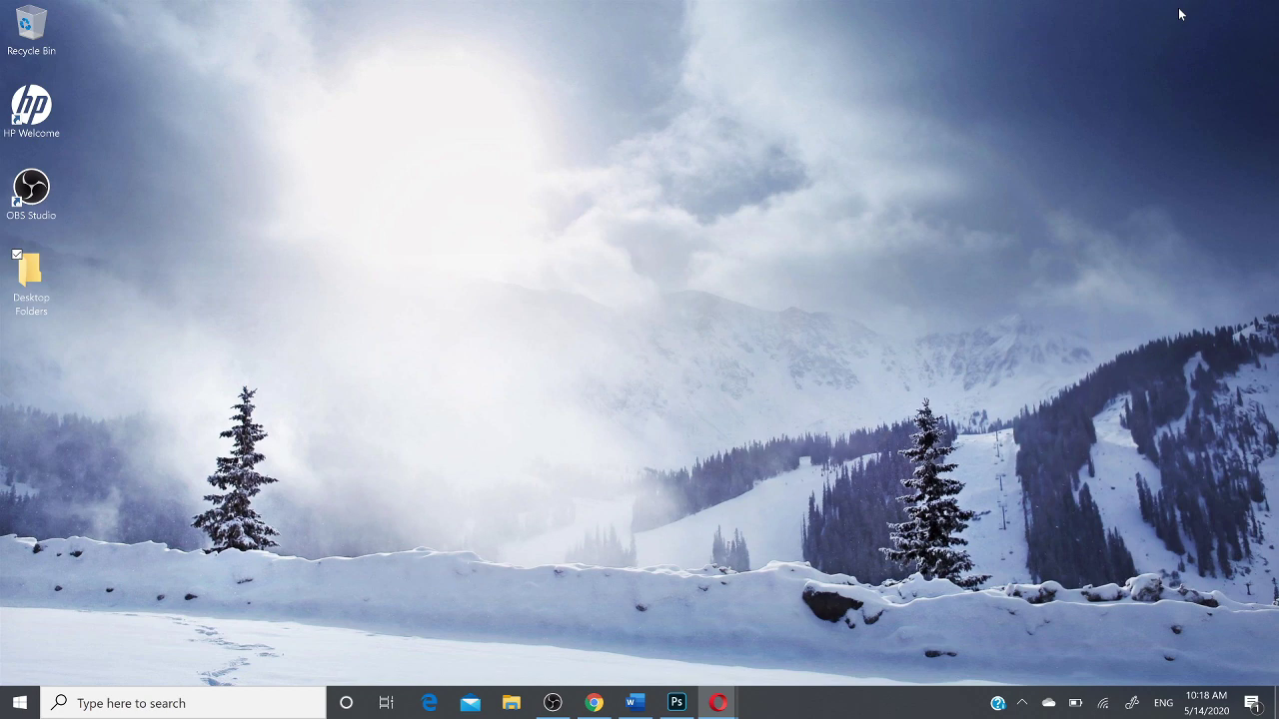
Step: Close Chrome's math lessons, Facebook and high blood pressure tabs
{"action": "left_click", "coordinate": [594, 703]}
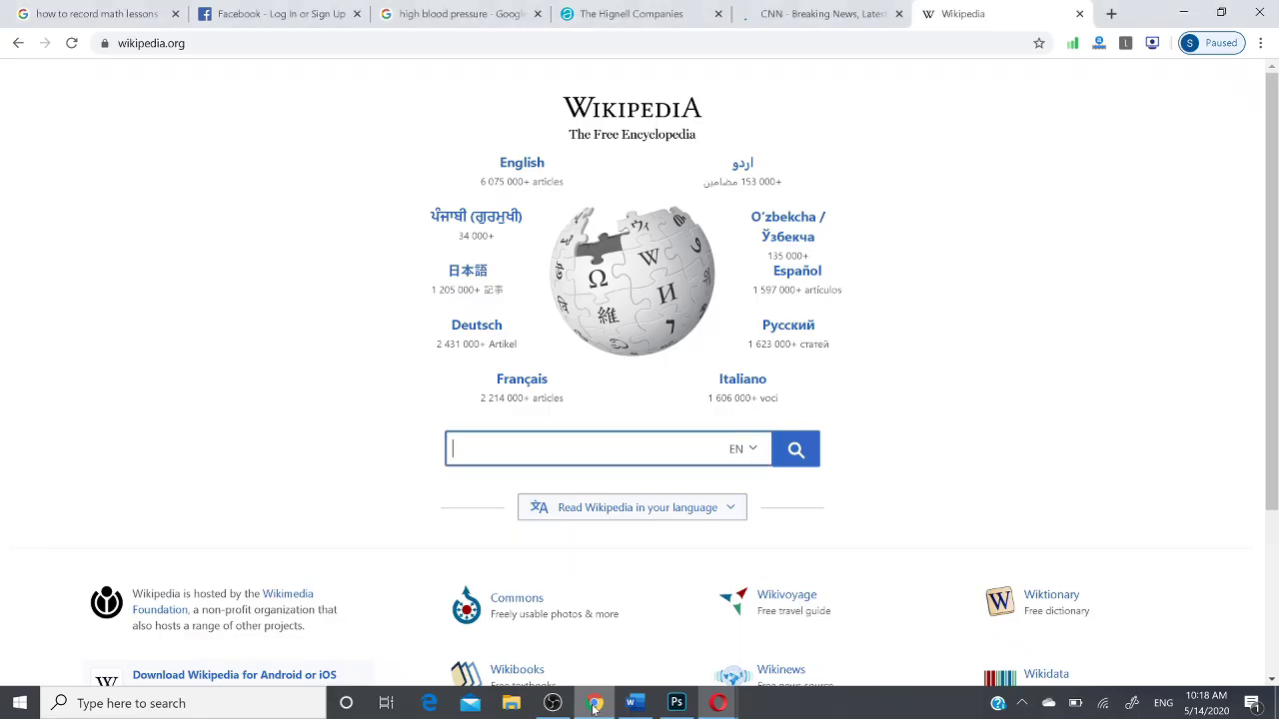
{"action": "left_click", "coordinate": [175, 14]}
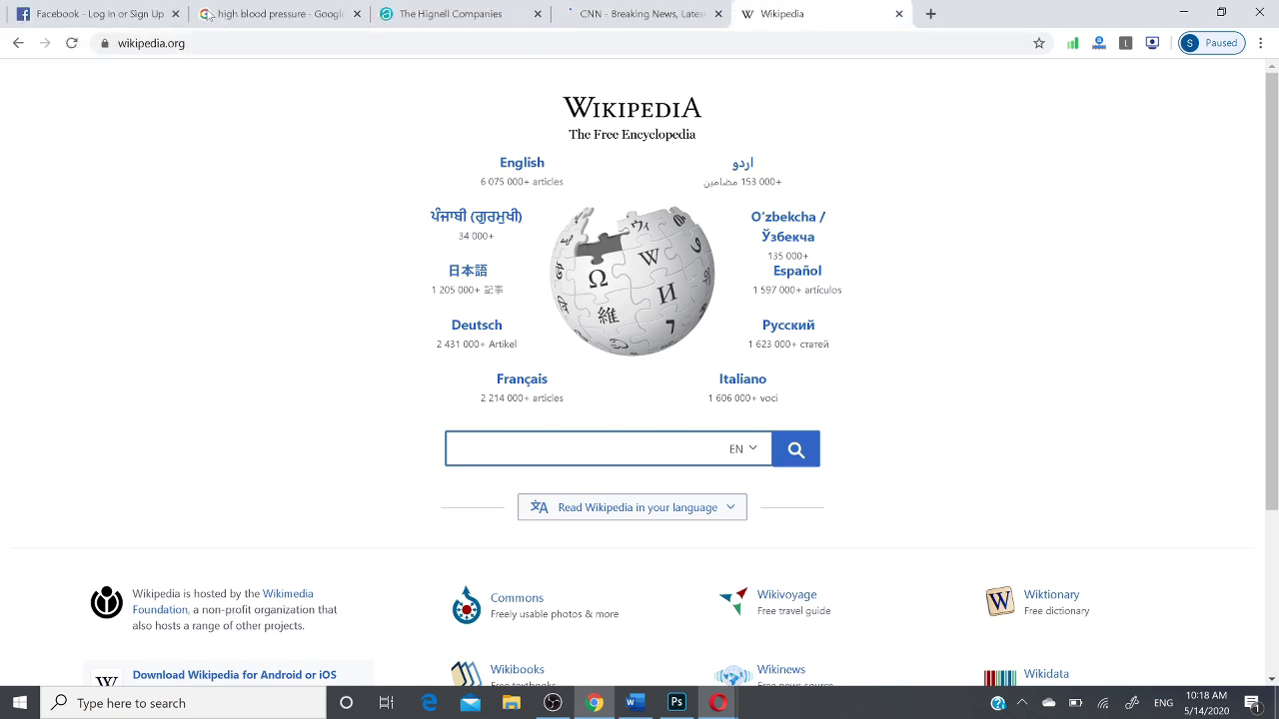
{"action": "left_click", "coordinate": [175, 14]}
{"action": "left_click", "coordinate": [175, 14]}
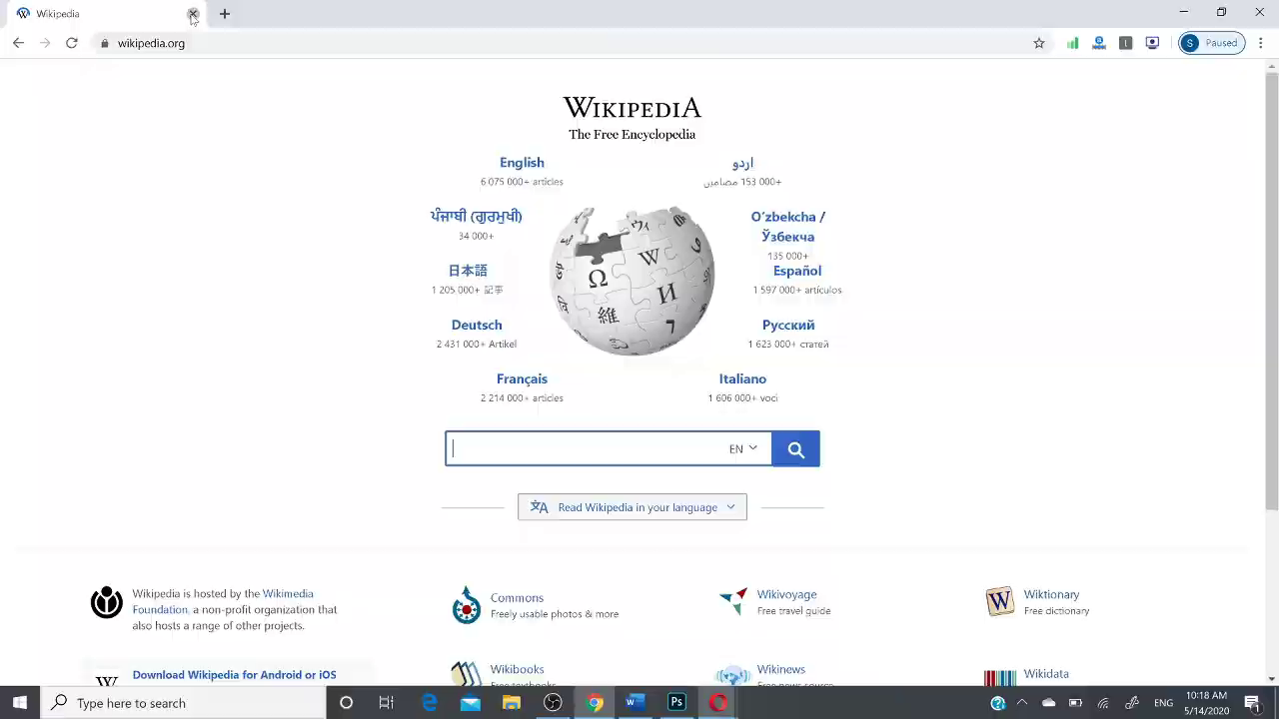
Step: Close Chrome, the May 2020 Blog Word document and Photoshop
{"action": "left_click", "coordinate": [191, 14]}
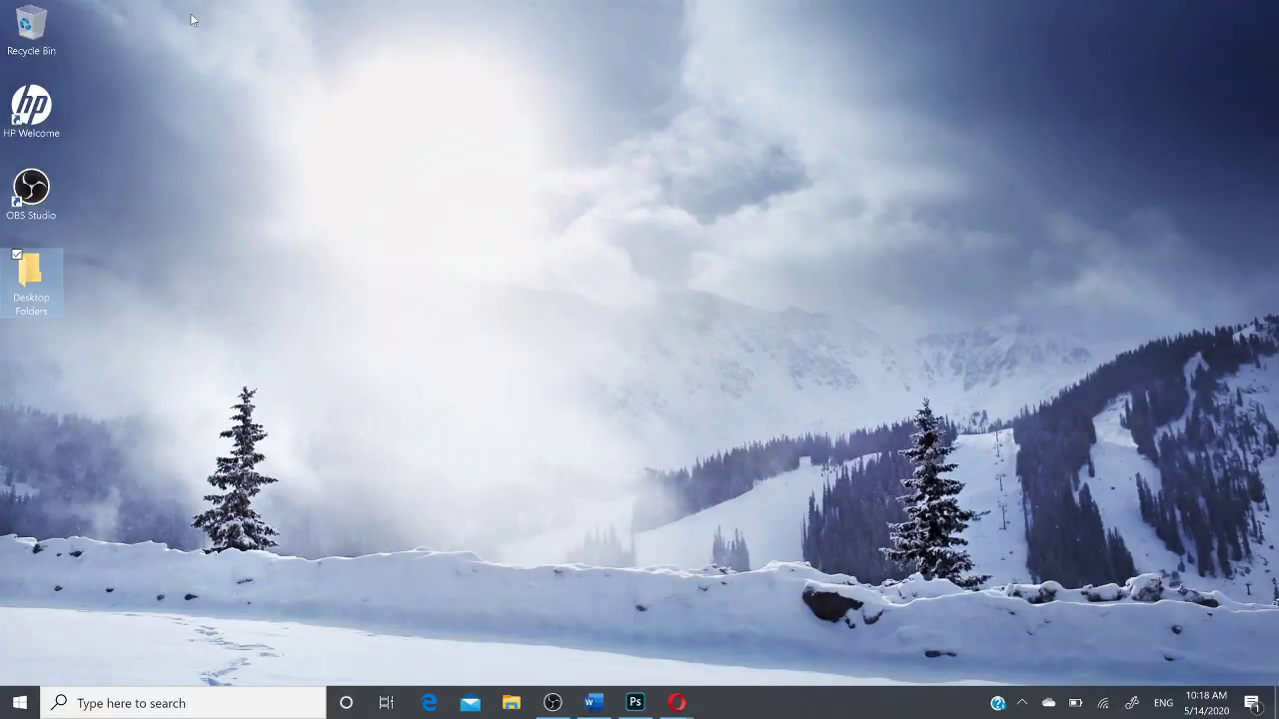
{"action": "left_click", "coordinate": [594, 702]}
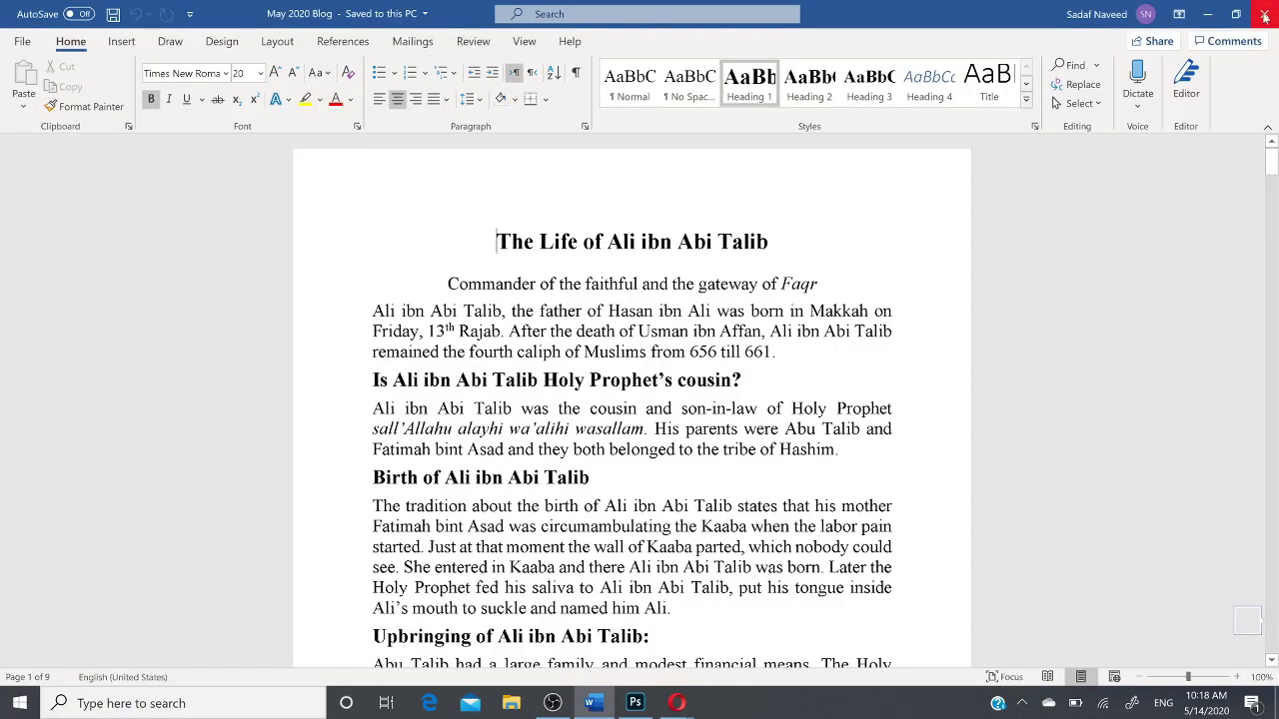
{"action": "left_click", "coordinate": [1261, 16]}
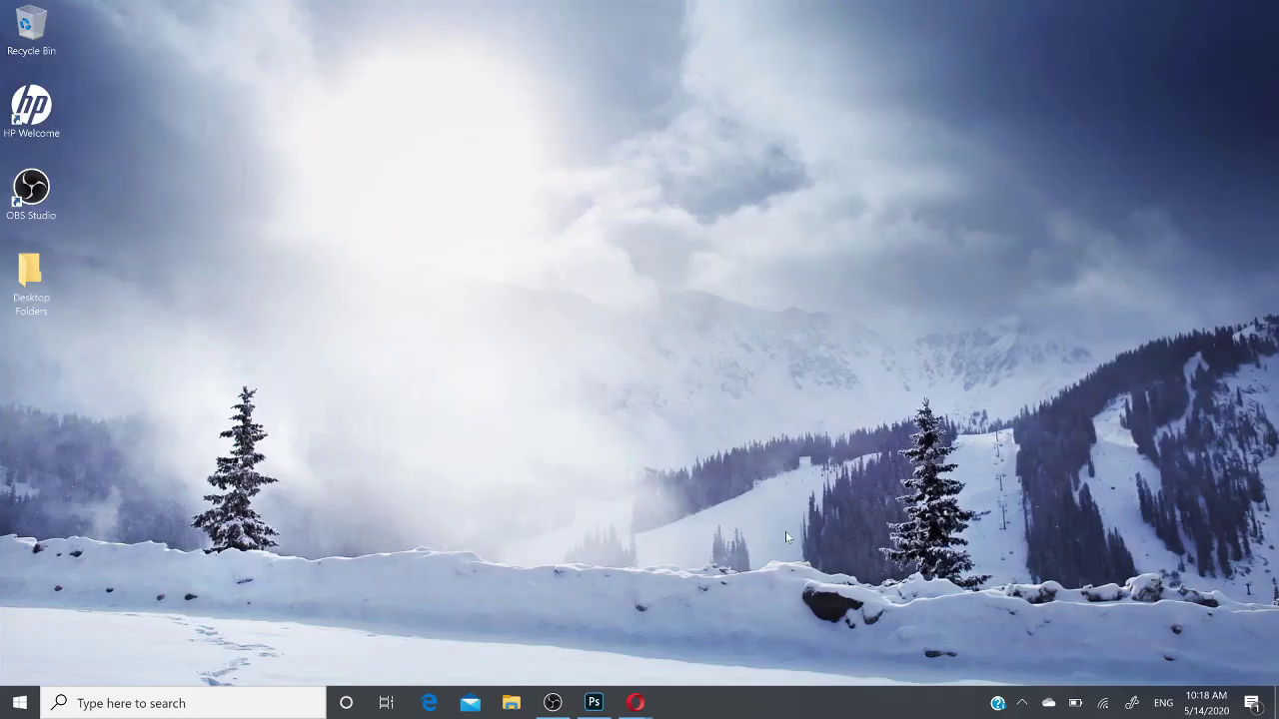
{"action": "left_click", "coordinate": [593, 703]}
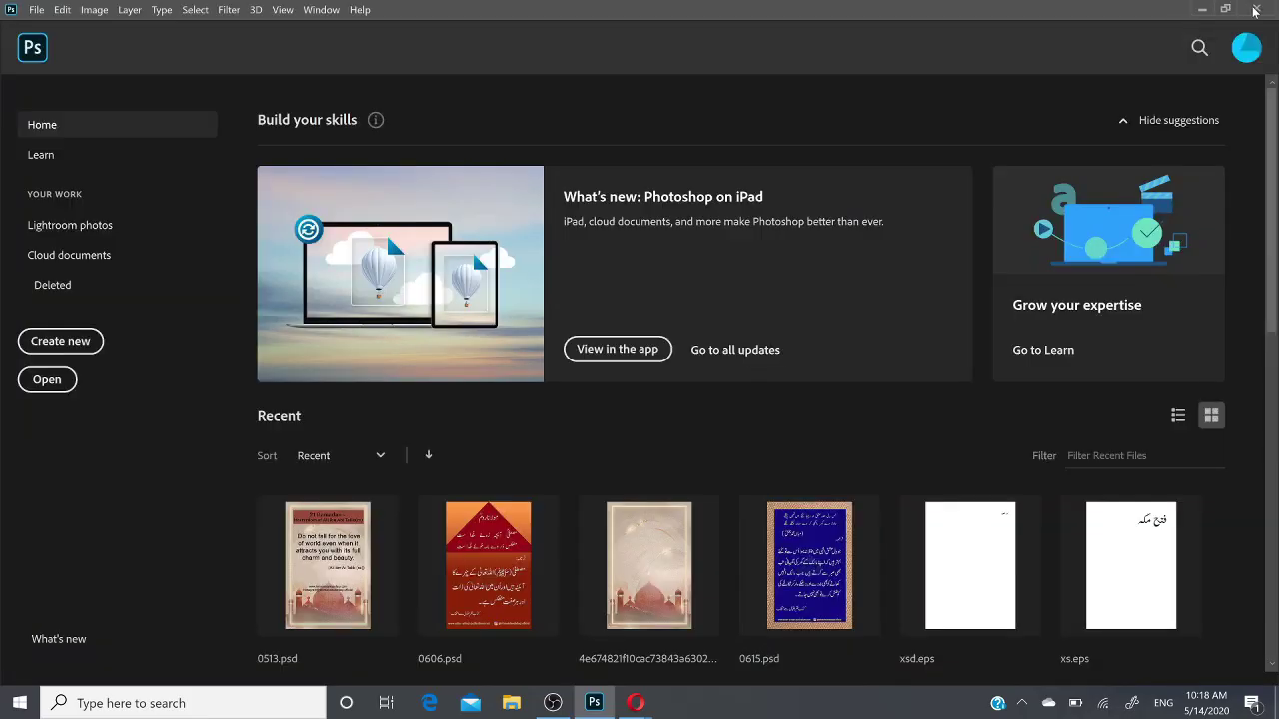
{"action": "left_click", "coordinate": [1255, 10]}
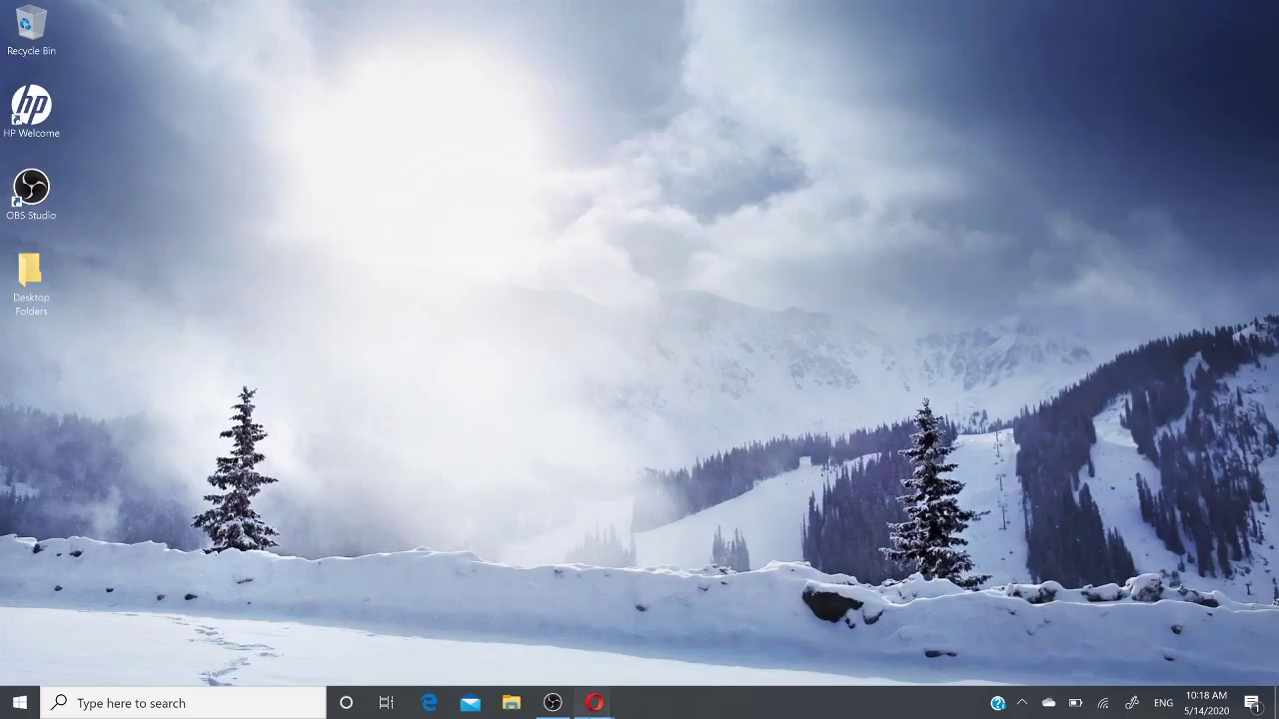
Step: Close both Opera windows from the taskbar preview
{"action": "mouse_move", "coordinate": [593, 702]}
{"action": "left_click", "coordinate": [582, 578]}
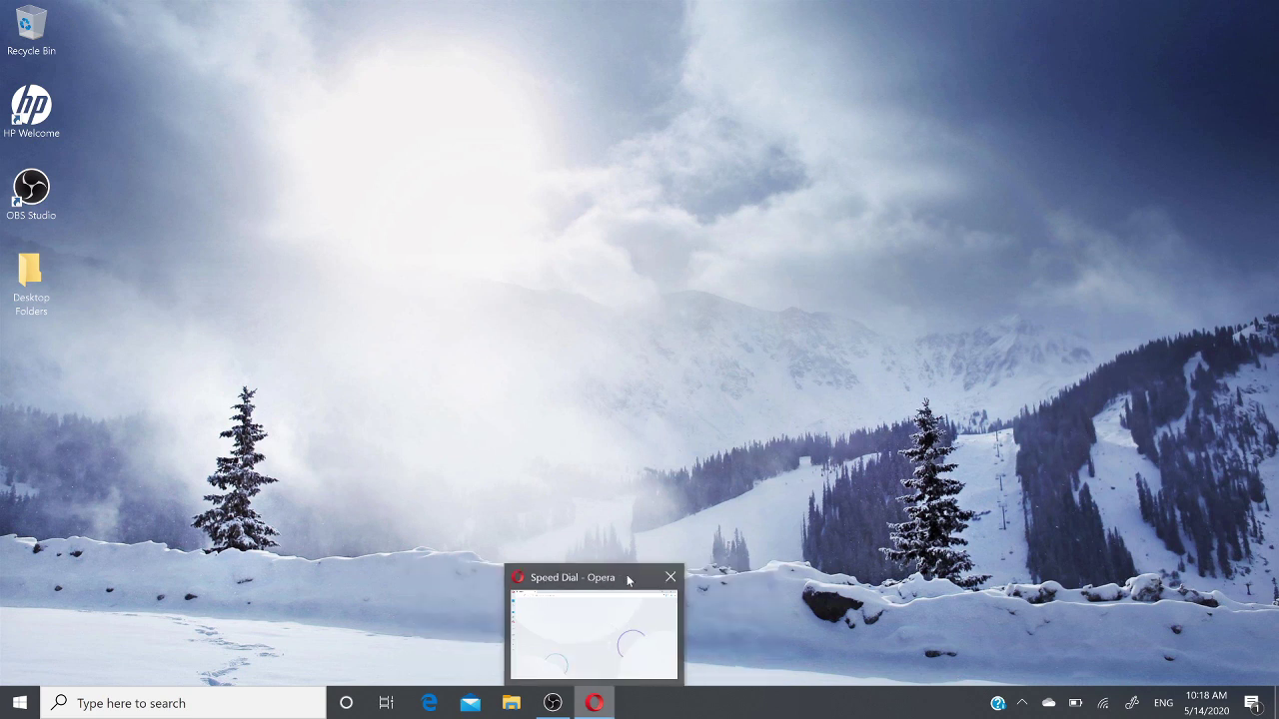
{"action": "left_click", "coordinate": [668, 575]}
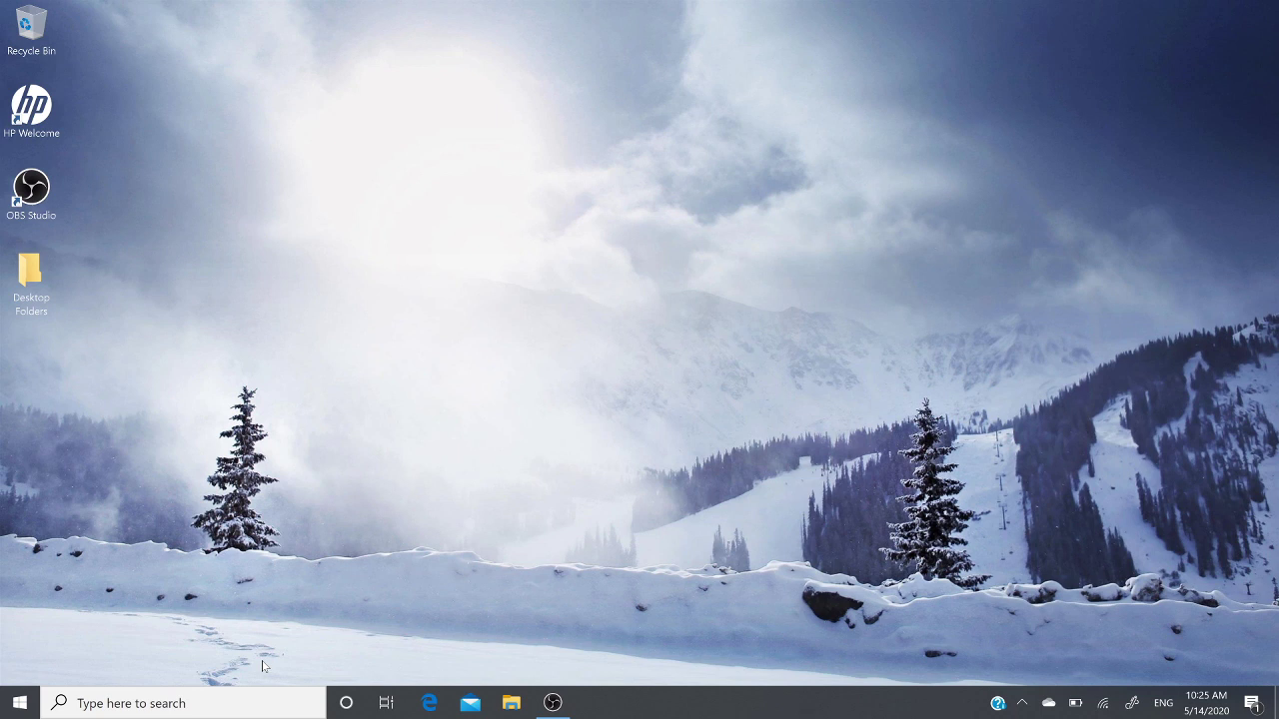
Step: Launch Disk Cleanup from Windows search and pick the WINDOWS (C:) drive
{"action": "left_click", "coordinate": [230, 704]}
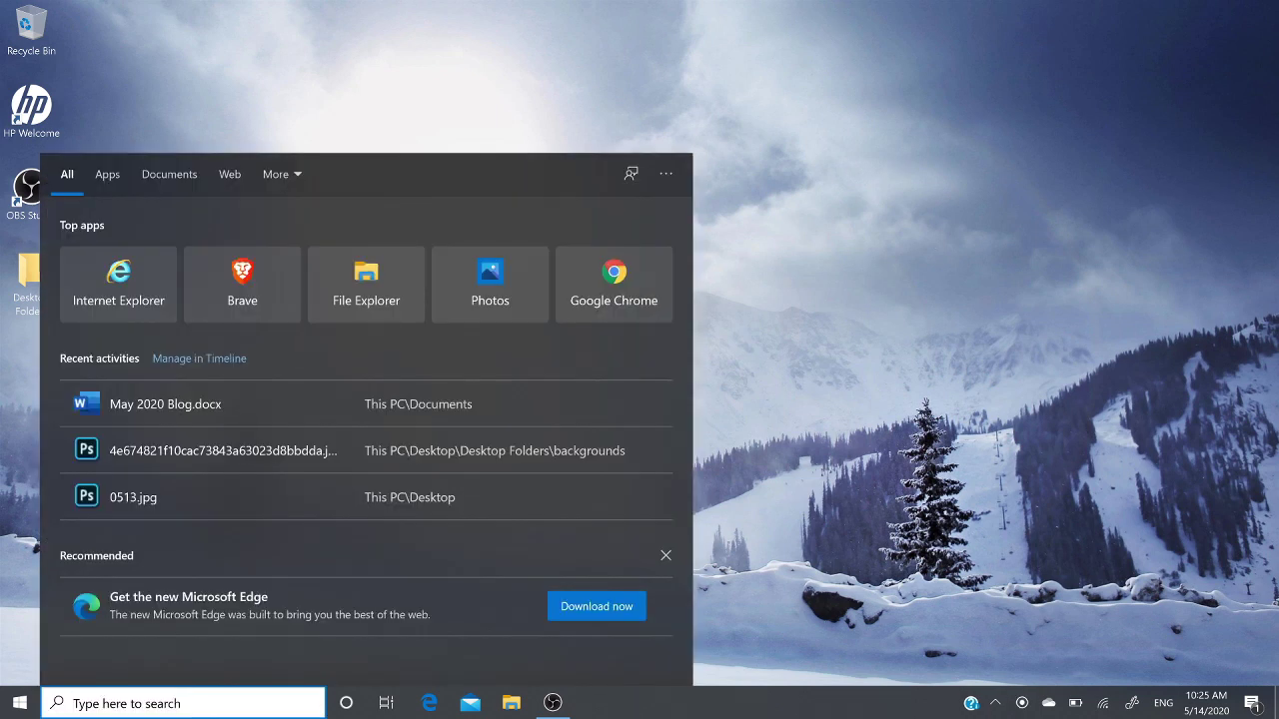
{"action": "type", "text": "dic"}
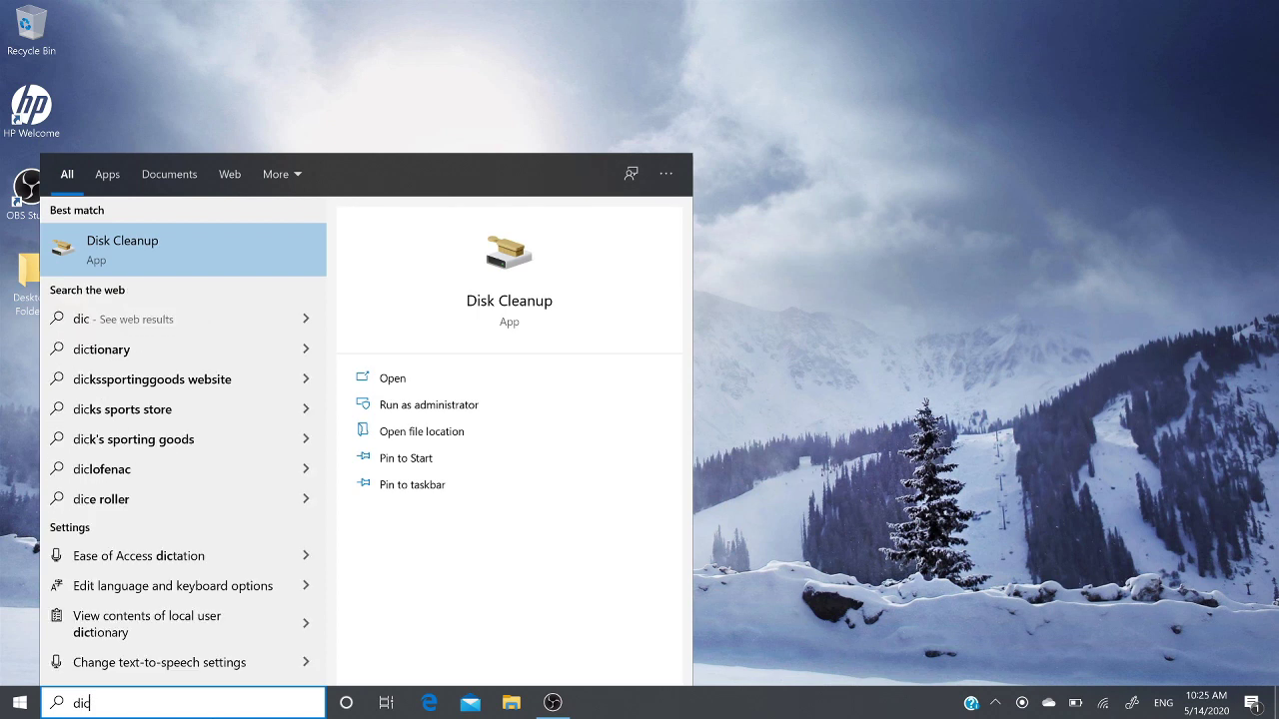
{"action": "key", "text": "BackSpace"}
{"action": "key", "text": "BackSpace"}
{"action": "type", "text": "isc"}
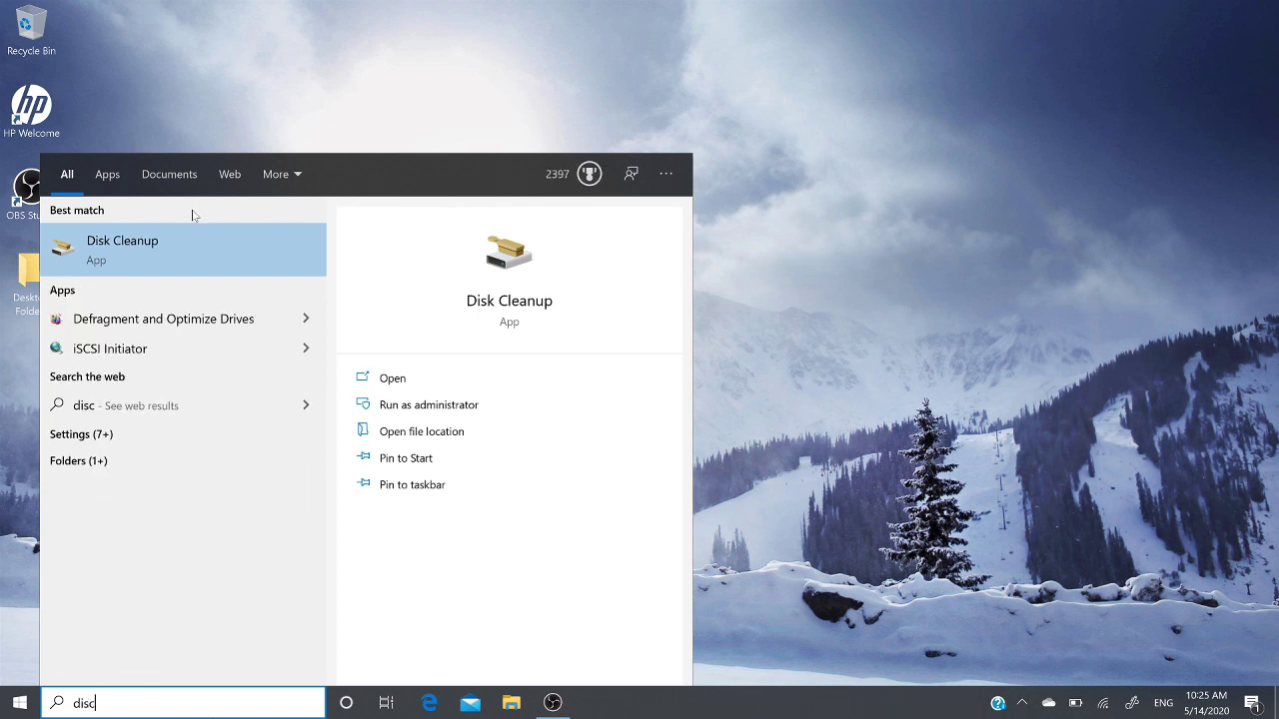
{"action": "left_click", "coordinate": [174, 262]}
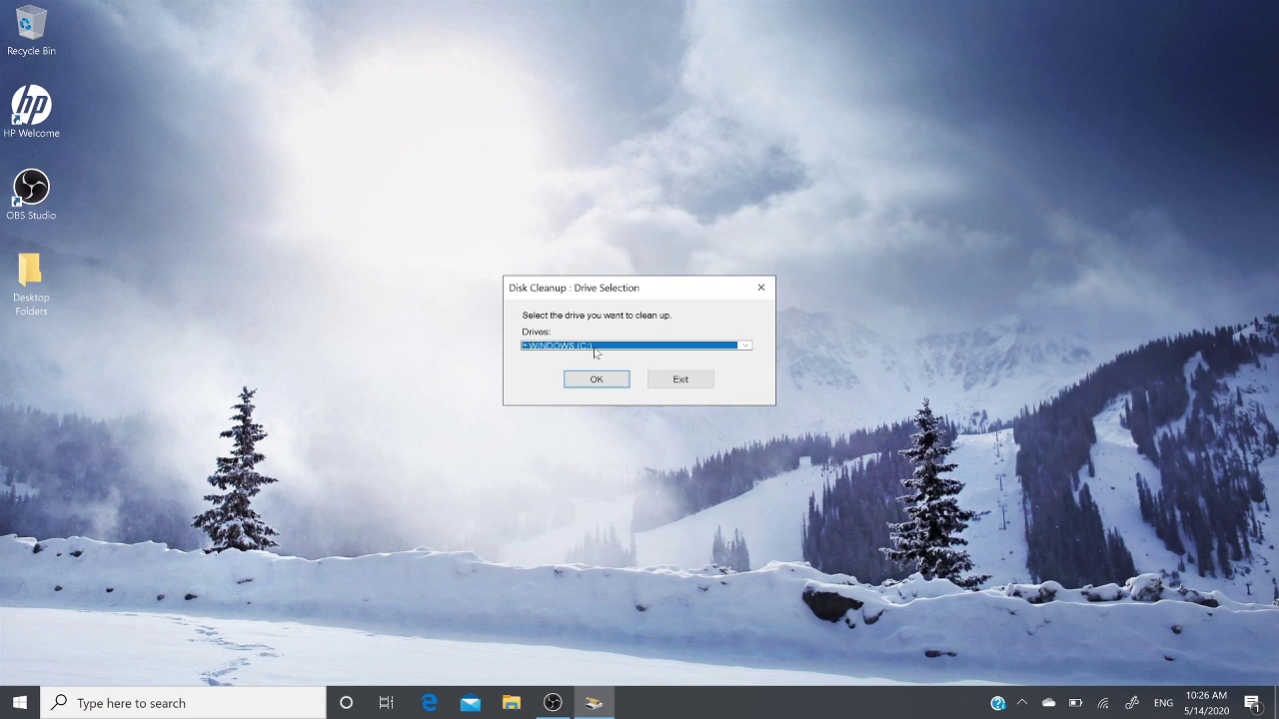
{"action": "left_click", "coordinate": [592, 380]}
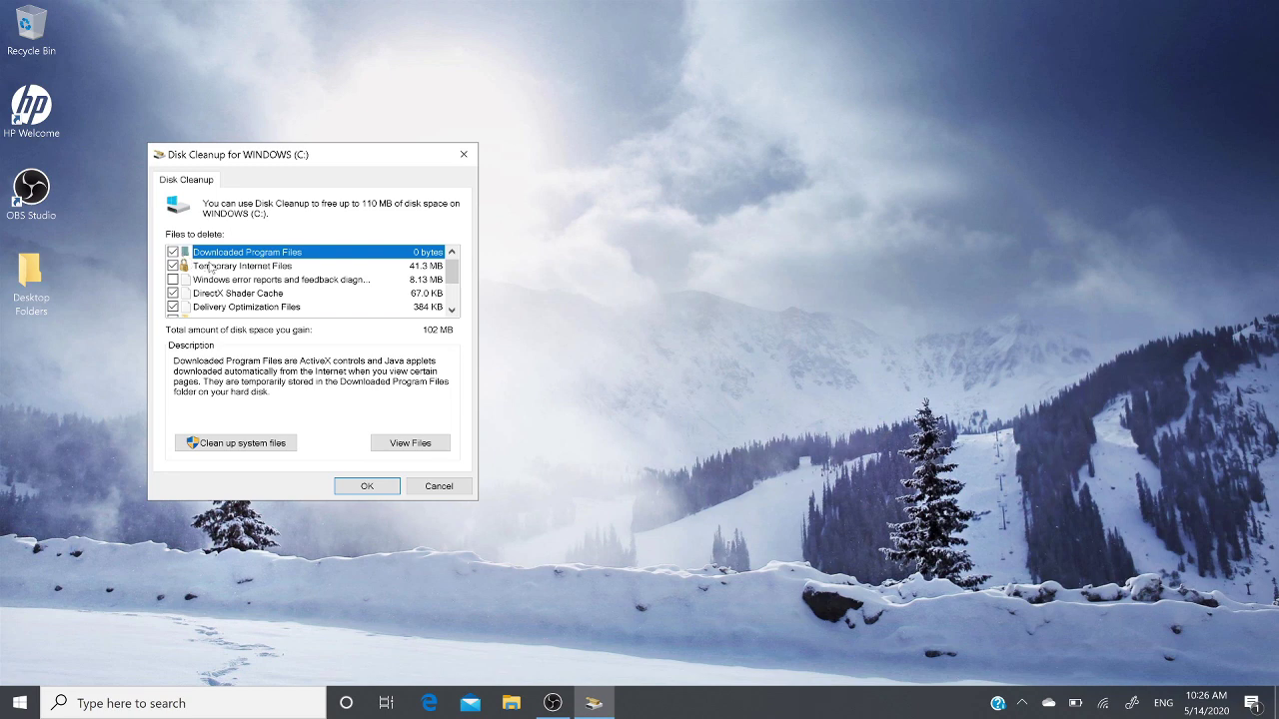
Step: Add Windows error reports to the files to delete (110 MB total) and confirm with OK
{"action": "scroll", "coordinate": [211, 268], "scroll_direction": "down", "scroll_amount": 2}
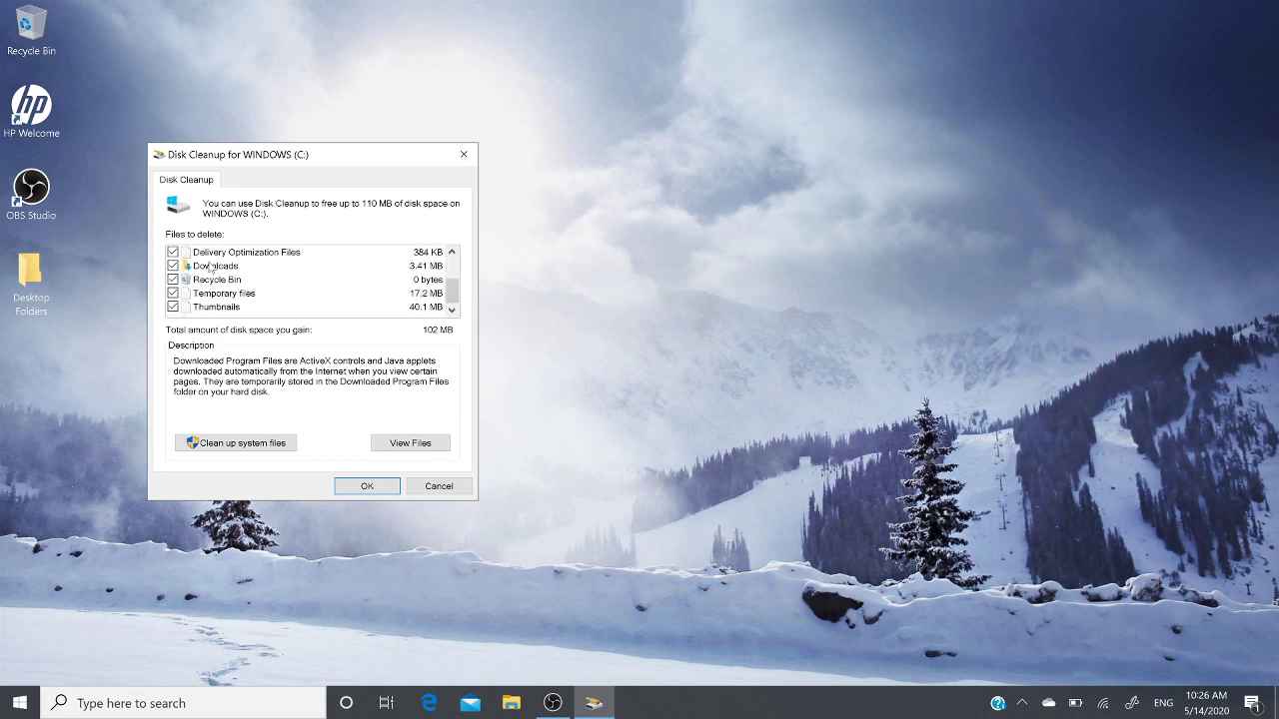
{"action": "scroll", "coordinate": [210, 268], "scroll_direction": "up", "scroll_amount": 2}
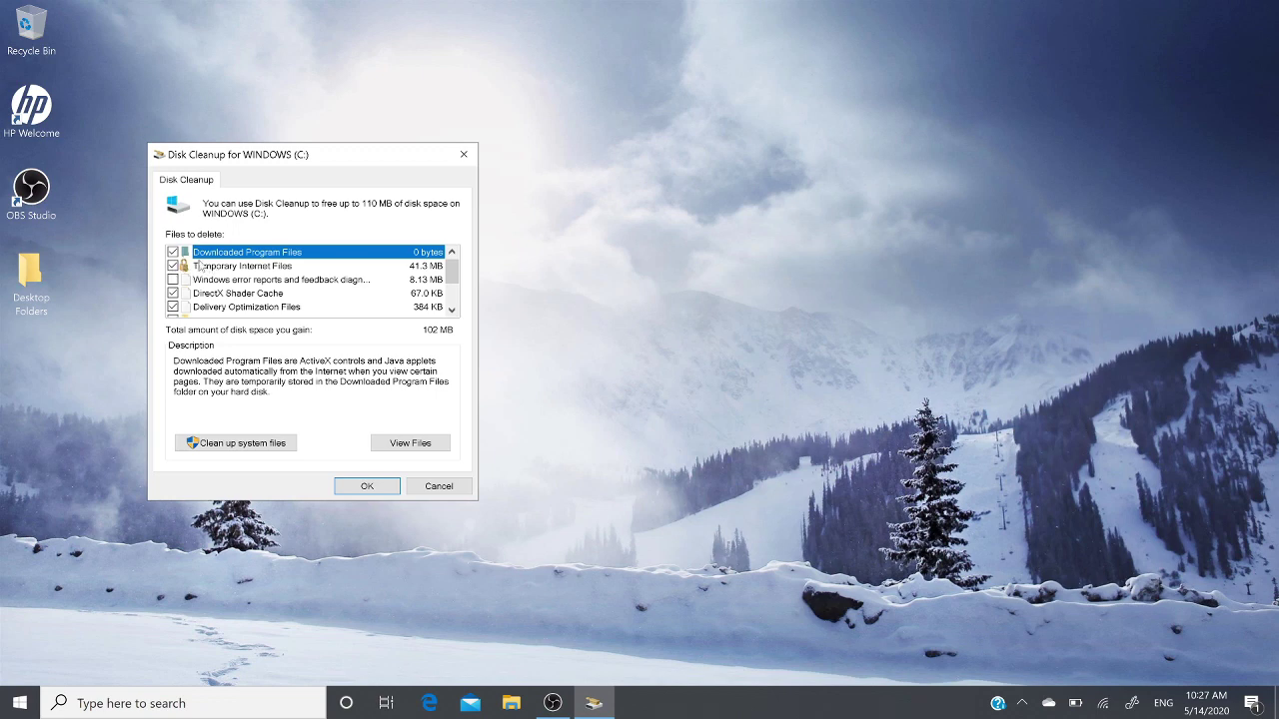
{"action": "scroll", "coordinate": [216, 299], "scroll_direction": "down", "scroll_amount": 2}
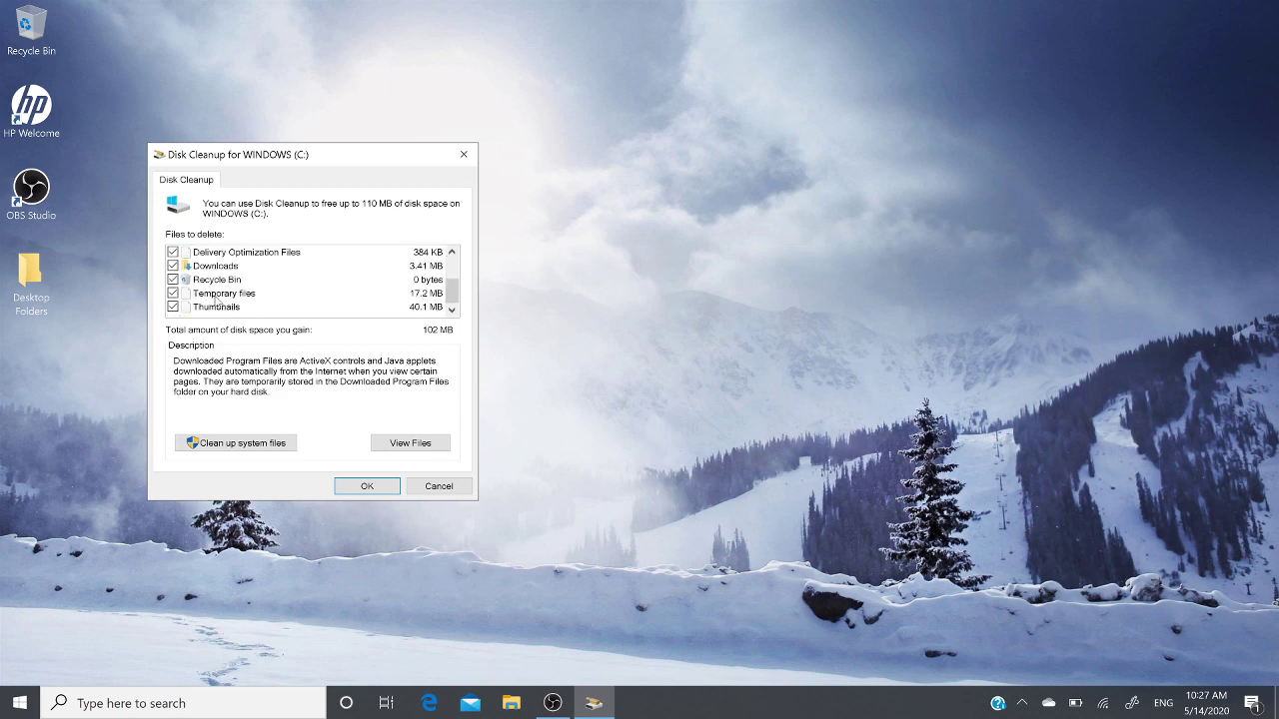
{"action": "scroll", "coordinate": [247, 270], "scroll_direction": "up", "scroll_amount": 2}
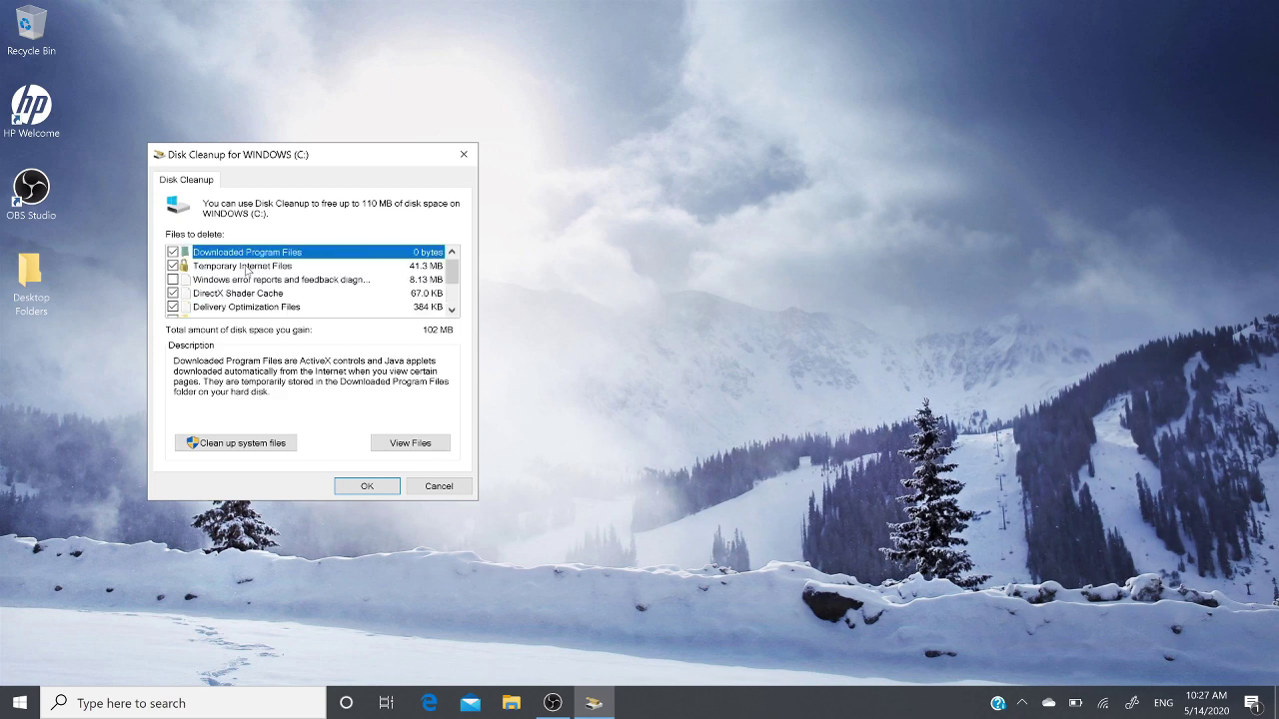
{"action": "left_click", "coordinate": [171, 281]}
{"action": "scroll", "coordinate": [200, 284], "scroll_direction": "down", "scroll_amount": 2}
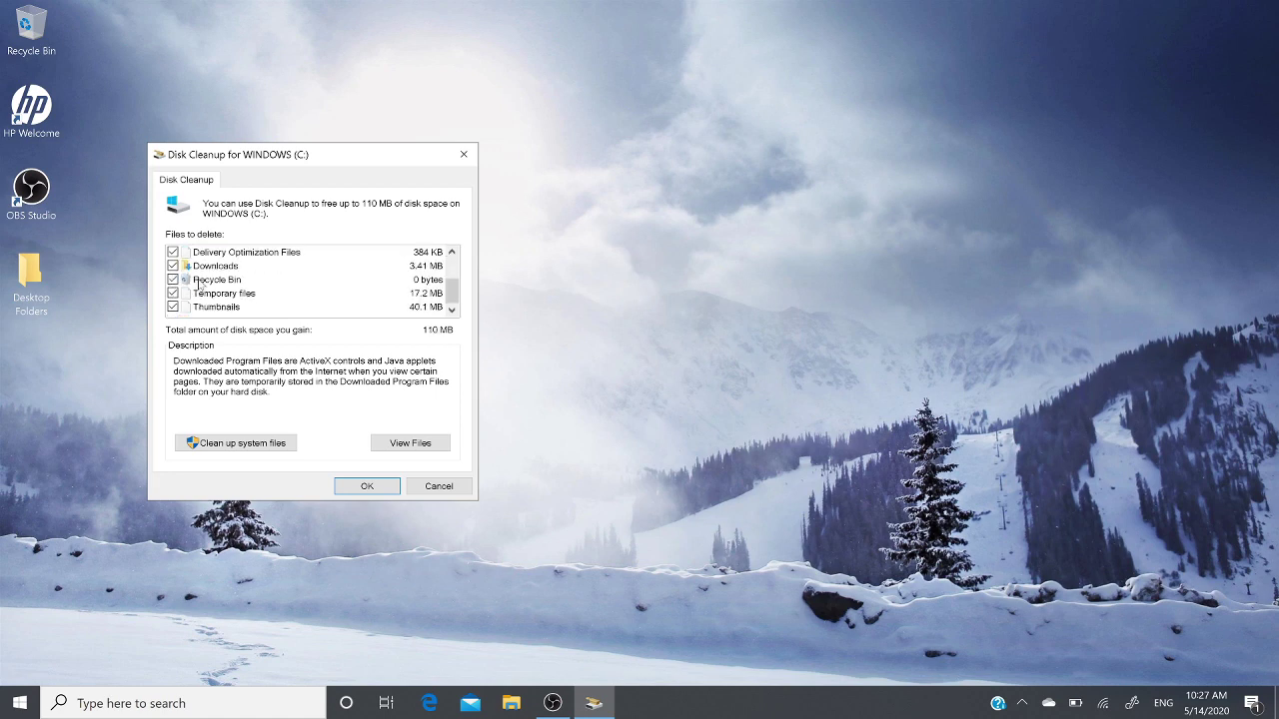
{"action": "scroll", "coordinate": [199, 285], "scroll_direction": "up", "scroll_amount": 2}
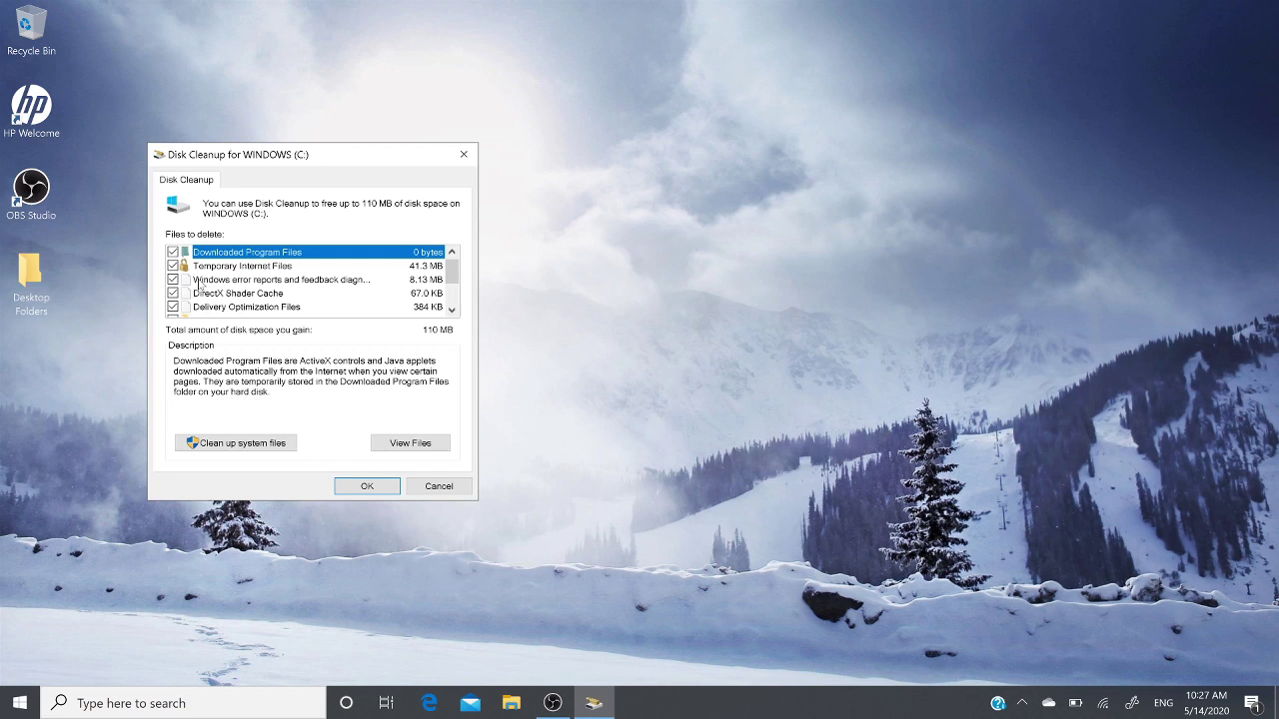
{"action": "left_click", "coordinate": [367, 486]}
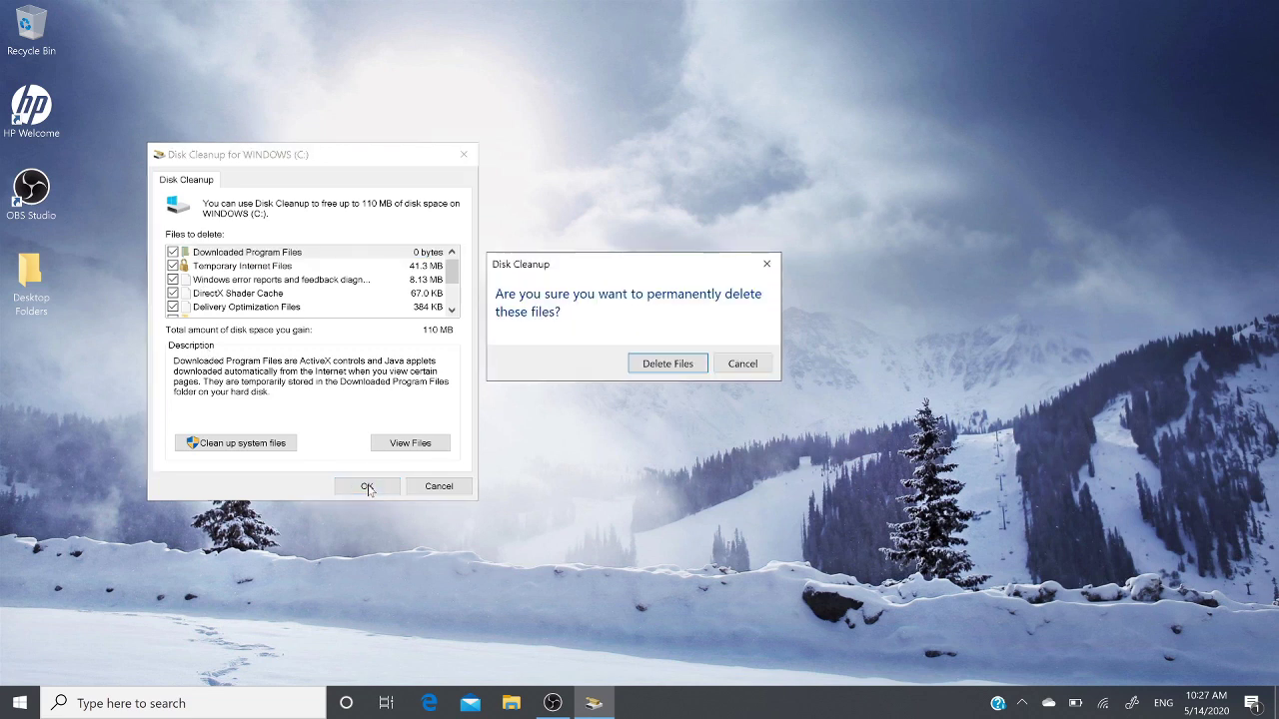
Step: Confirm Delete Files to permanently remove the selected files from drive C
{"action": "left_click", "coordinate": [668, 364]}
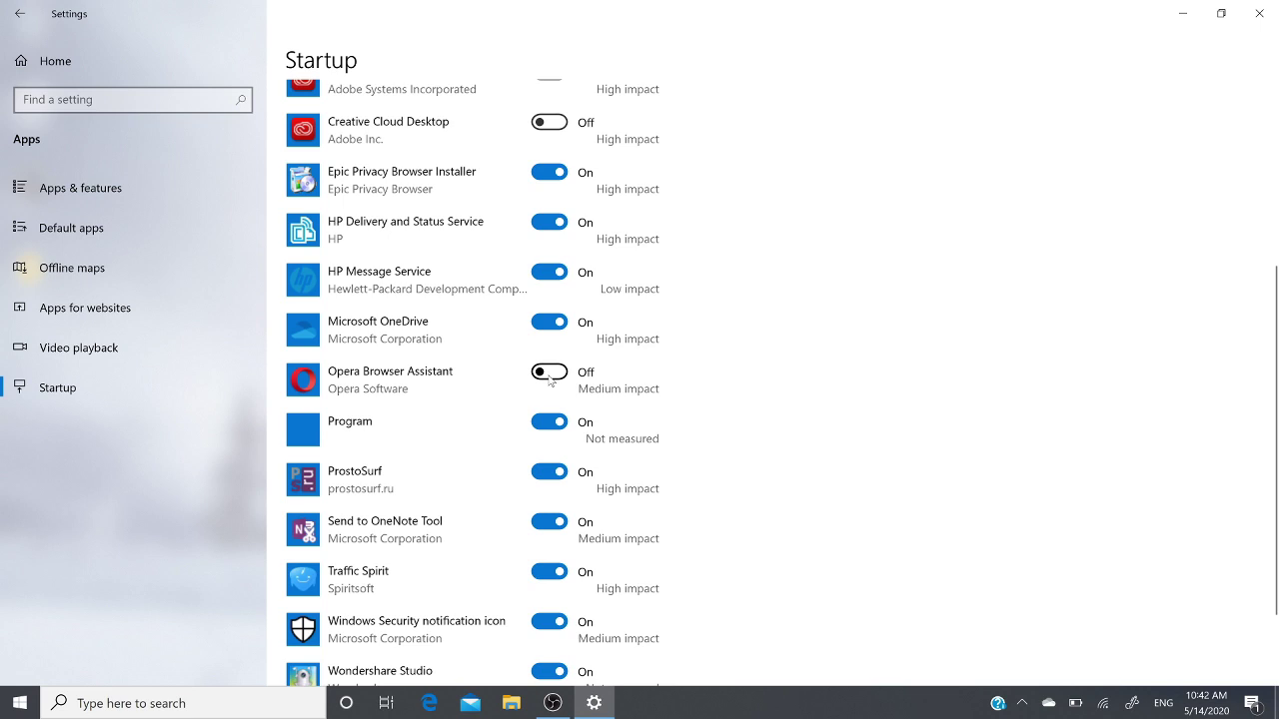
Step: Review the startup list with Opera Browser Assistant, Creative Cloud, CCXProcess and AnyDesk off, then close Settings
{"action": "scroll", "coordinate": [446, 530], "scroll_direction": "up", "scroll_amount": 5}
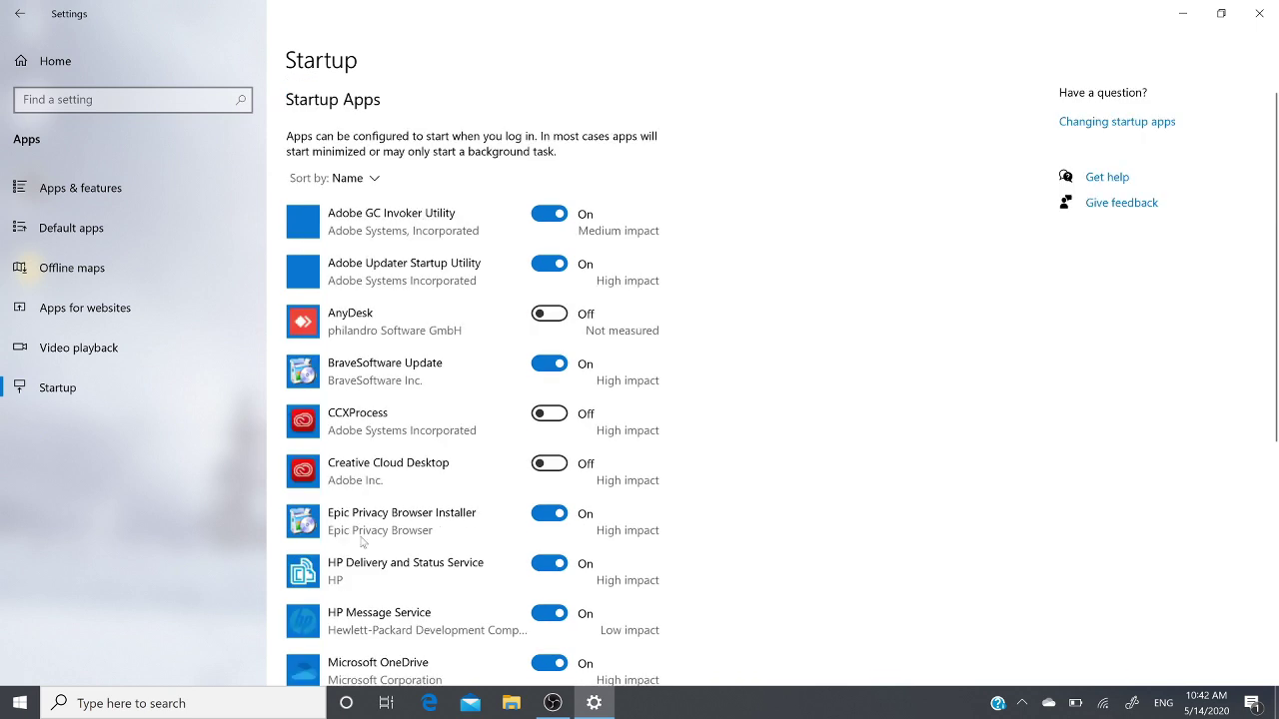
{"action": "scroll", "coordinate": [362, 541], "scroll_direction": "down", "scroll_amount": 2}
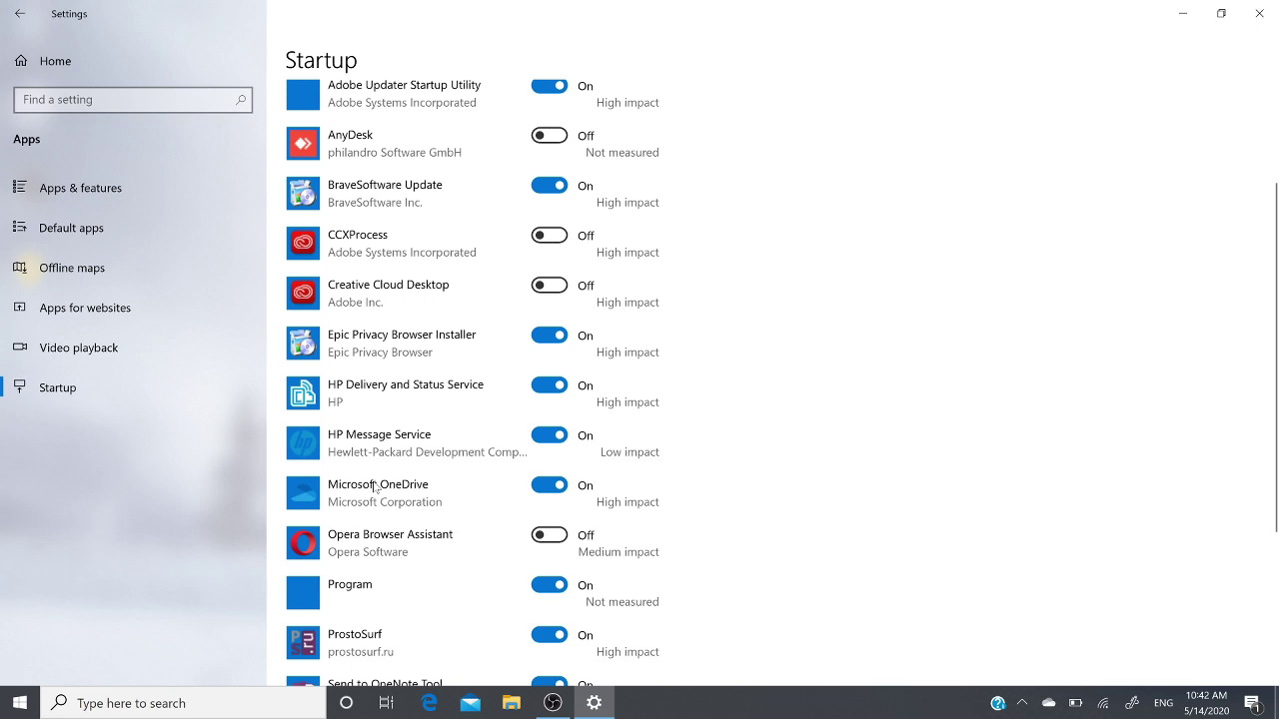
{"action": "scroll", "coordinate": [375, 487], "scroll_direction": "down", "scroll_amount": 2}
{"action": "scroll", "coordinate": [372, 483], "scroll_direction": "down", "scroll_amount": 1}
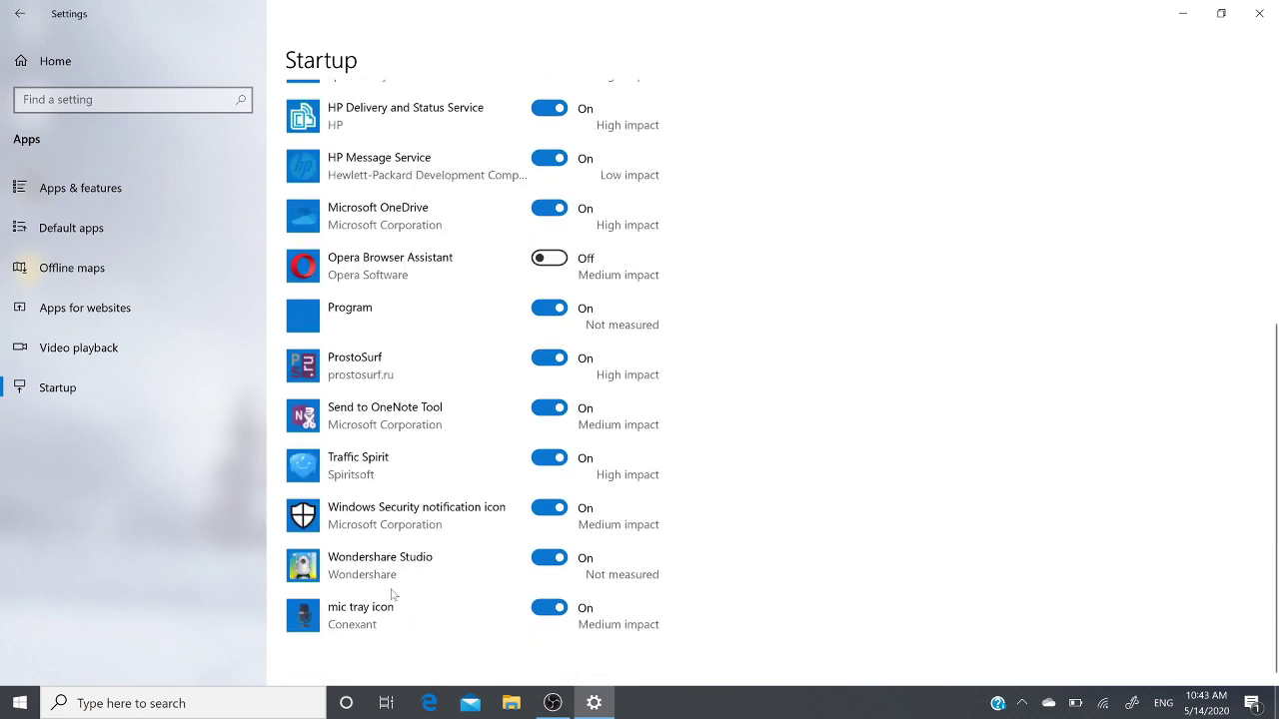
{"action": "scroll", "coordinate": [393, 595], "scroll_direction": "up", "scroll_amount": 3}
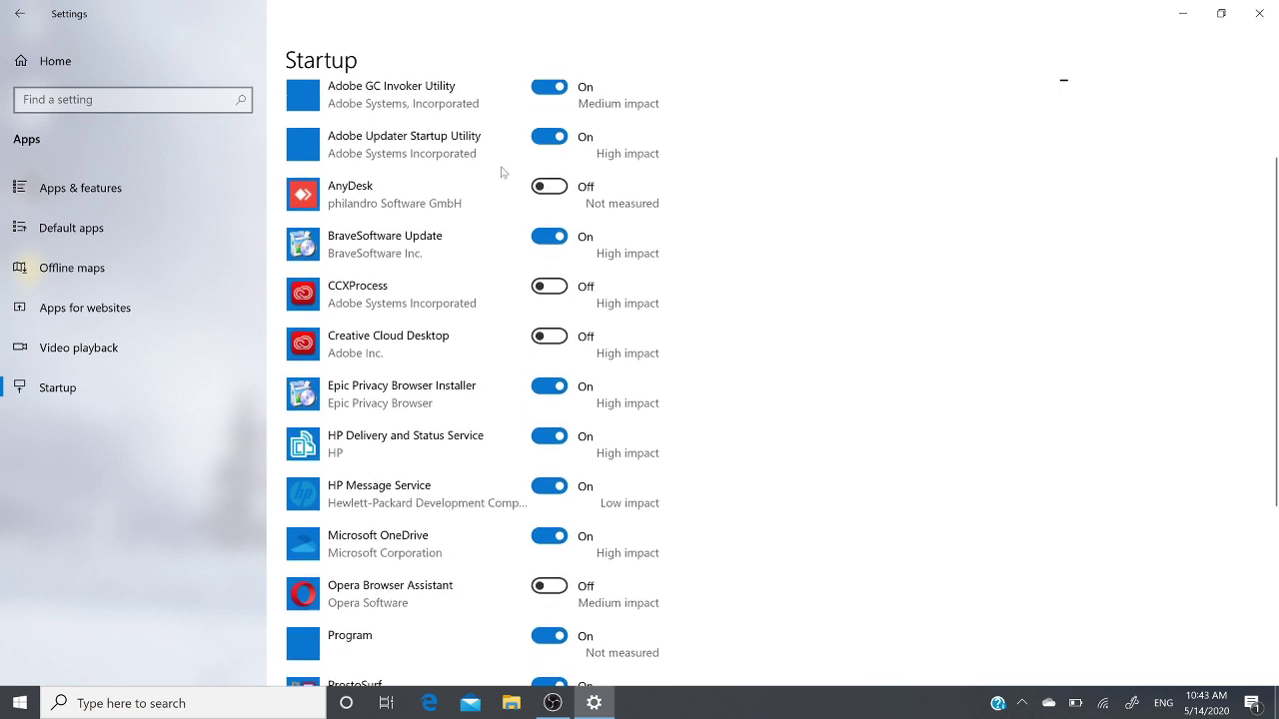
{"action": "scroll", "coordinate": [472, 497], "scroll_direction": "down", "scroll_amount": 2}
{"action": "scroll", "coordinate": [474, 493], "scroll_direction": "up", "scroll_amount": 3}
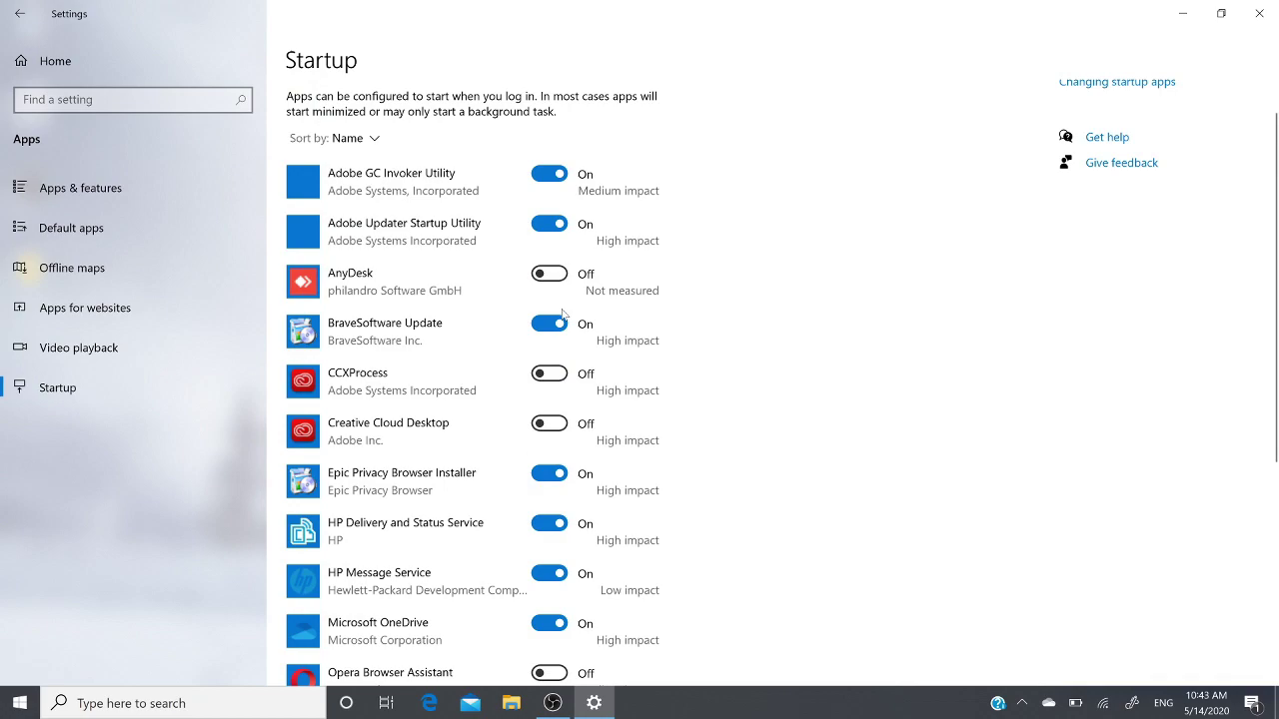
{"action": "left_click", "coordinate": [1259, 13]}
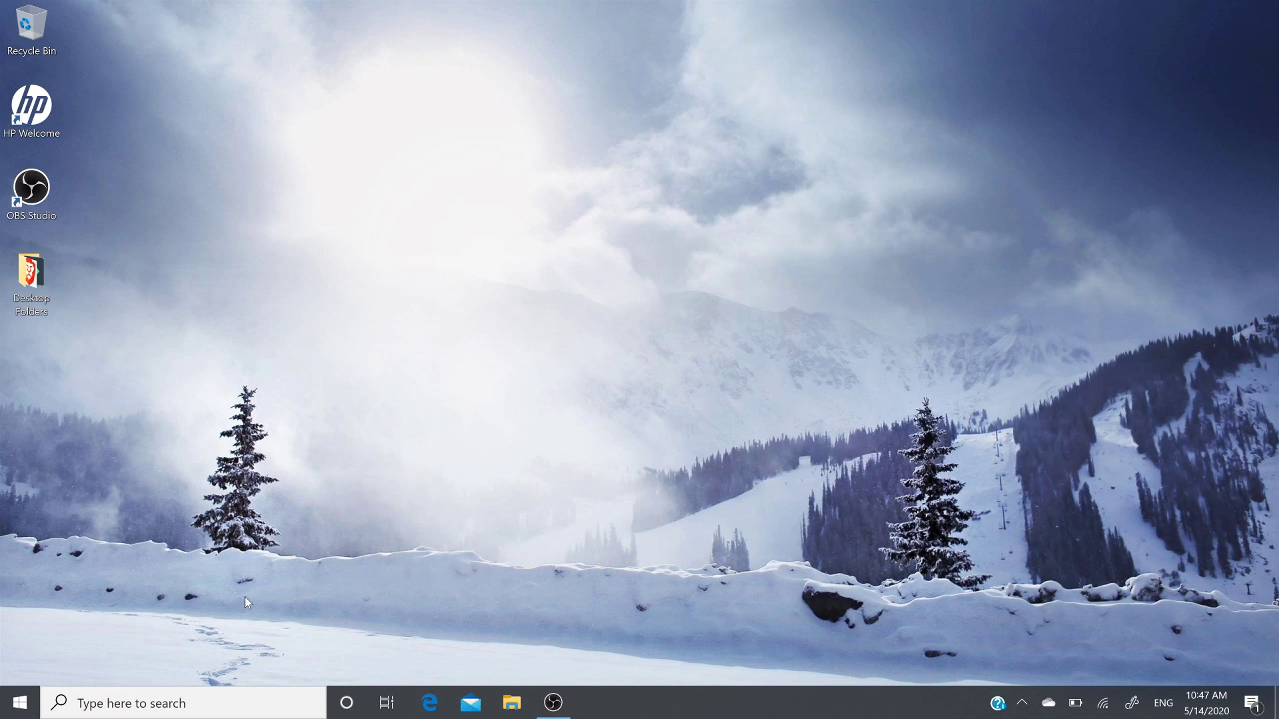
Step: Search 'perfor' and open 'Adjust the appearance and performance of Windows'
{"action": "left_click", "coordinate": [194, 696]}
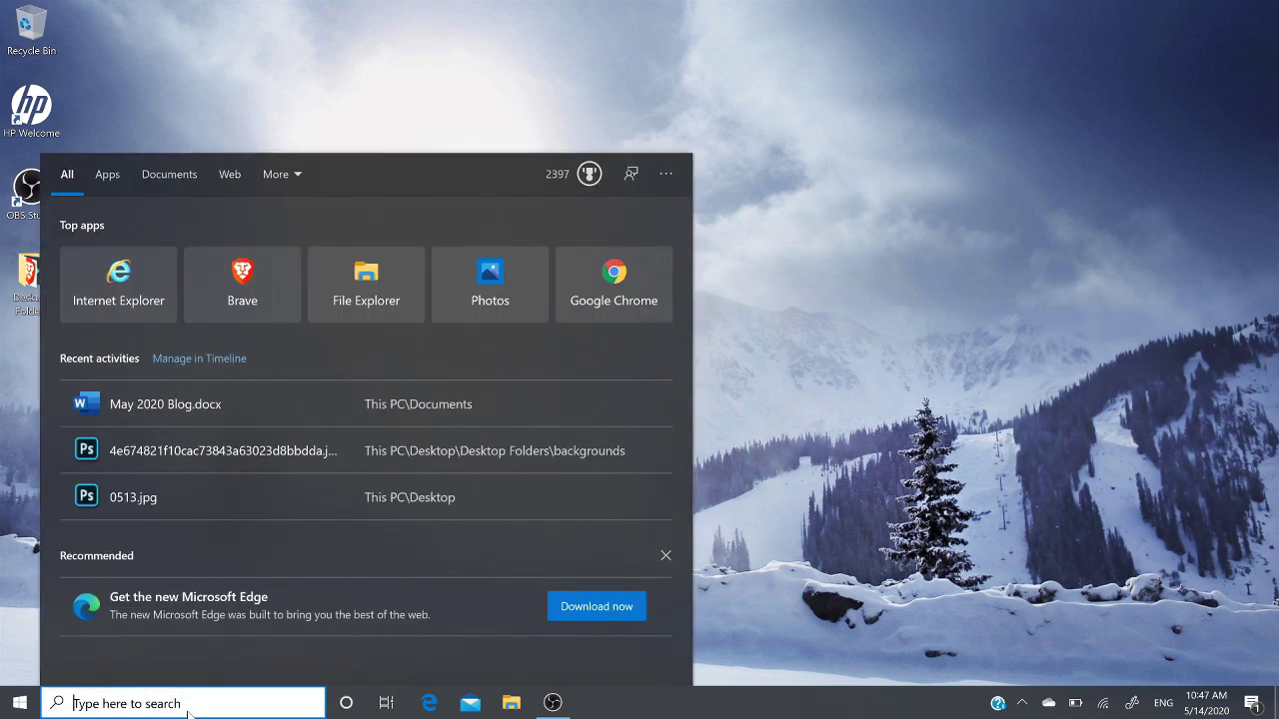
{"action": "type", "text": "p"}
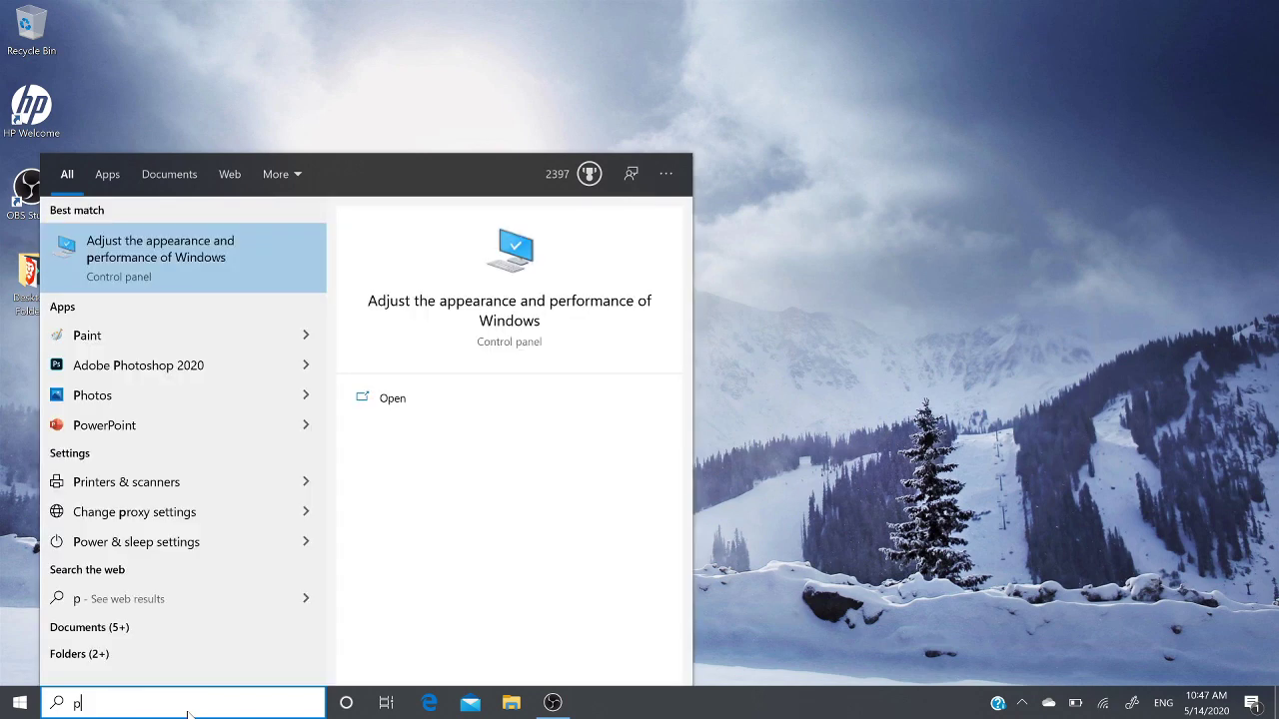
{"action": "type", "text": "erfor"}
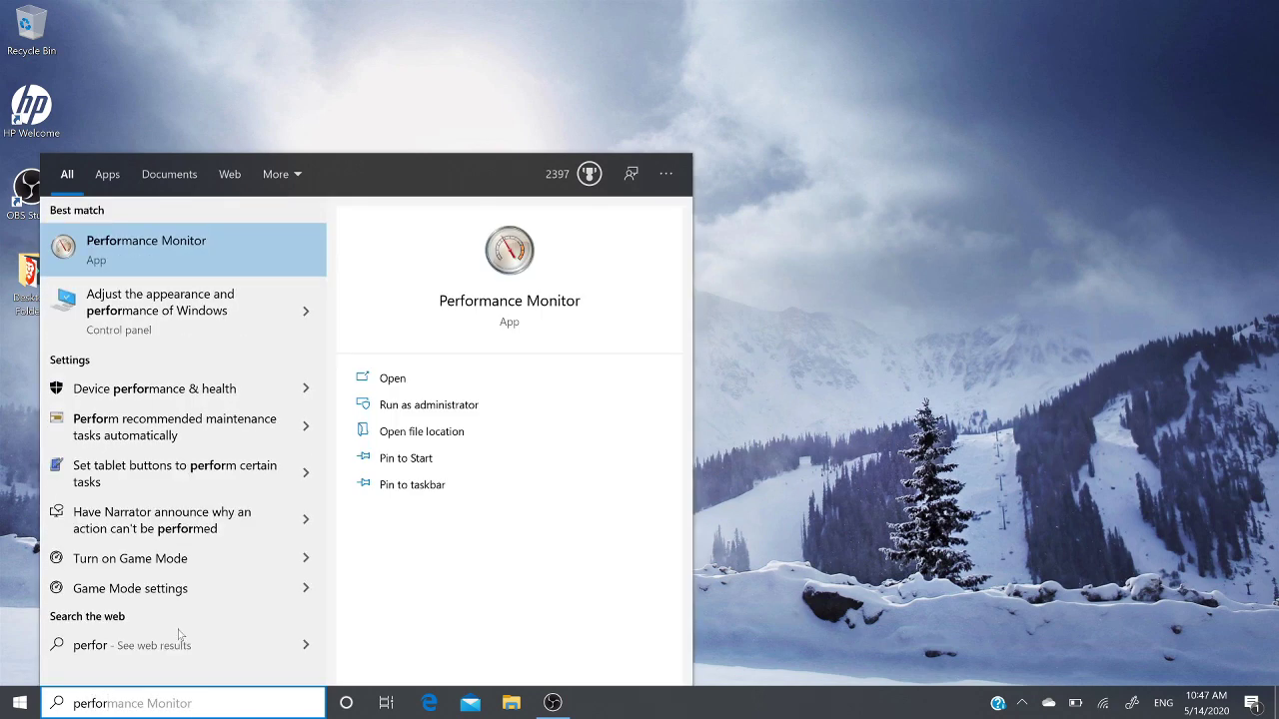
{"action": "left_click", "coordinate": [161, 313]}
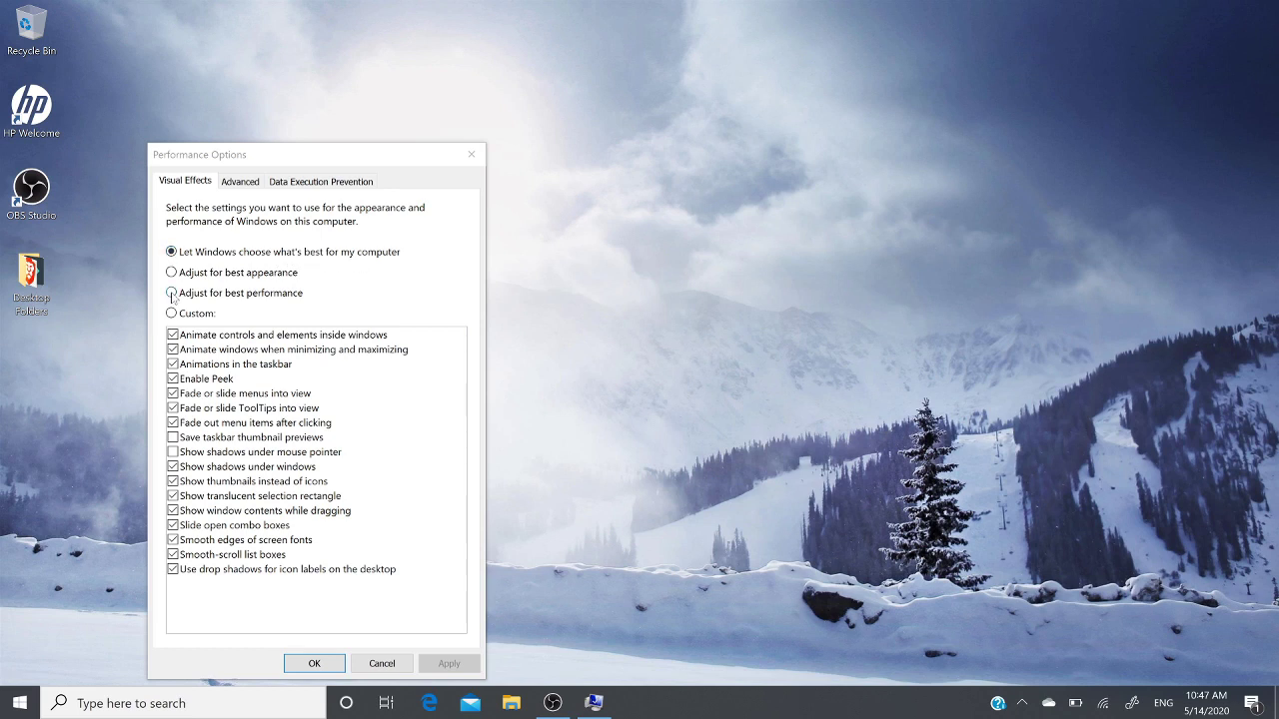
Step: Select 'Adjust for best performance' in Visual Effects, apply it and close Performance Options
{"action": "left_click", "coordinate": [172, 294]}
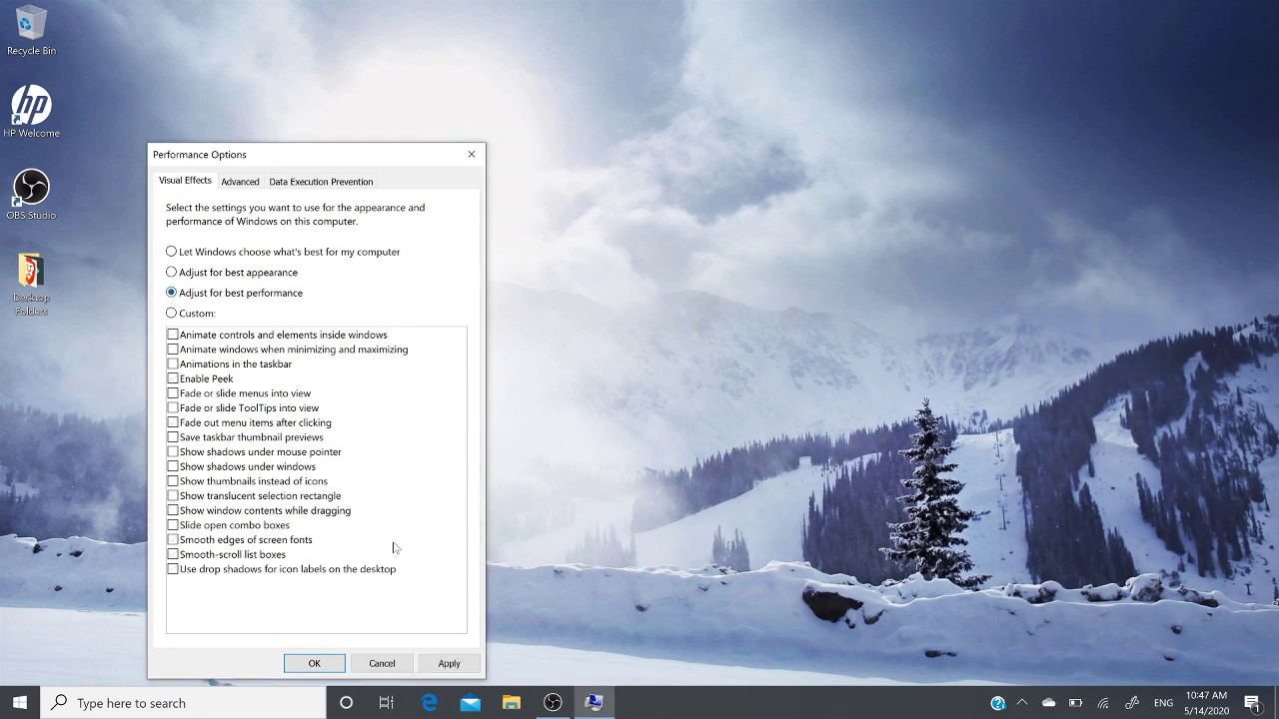
{"action": "left_click", "coordinate": [446, 664]}
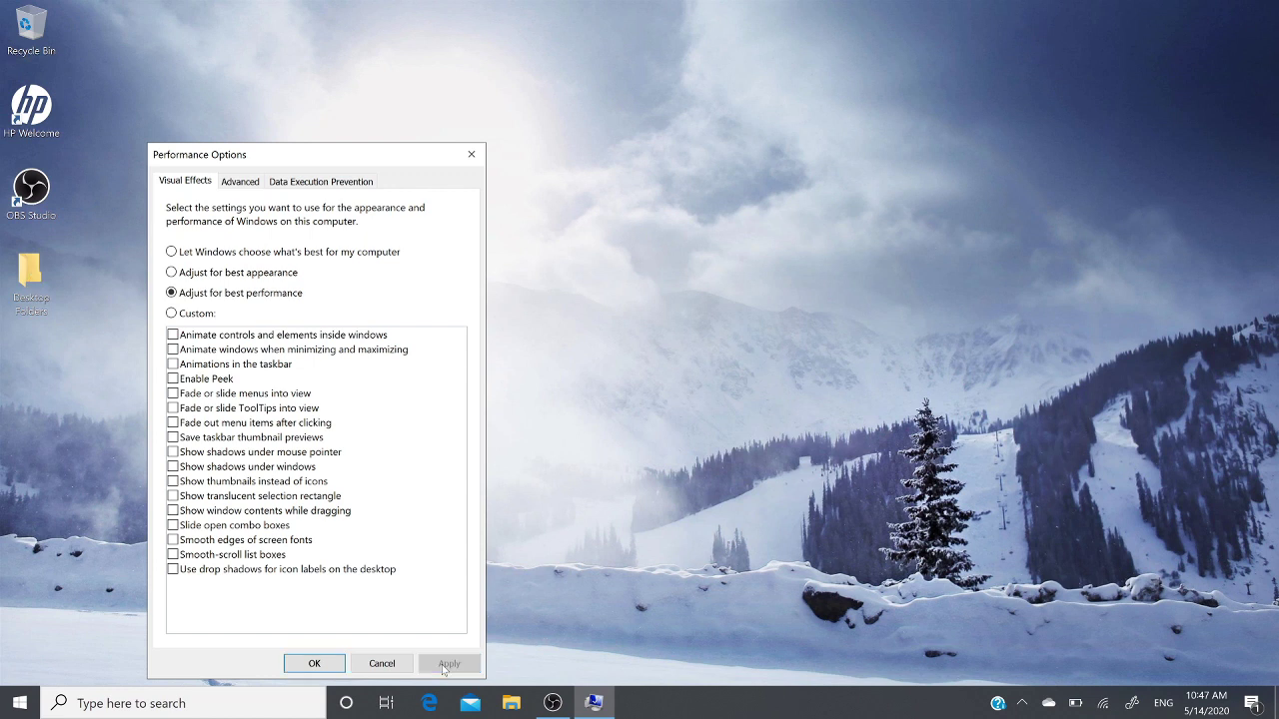
{"action": "left_click", "coordinate": [309, 667]}
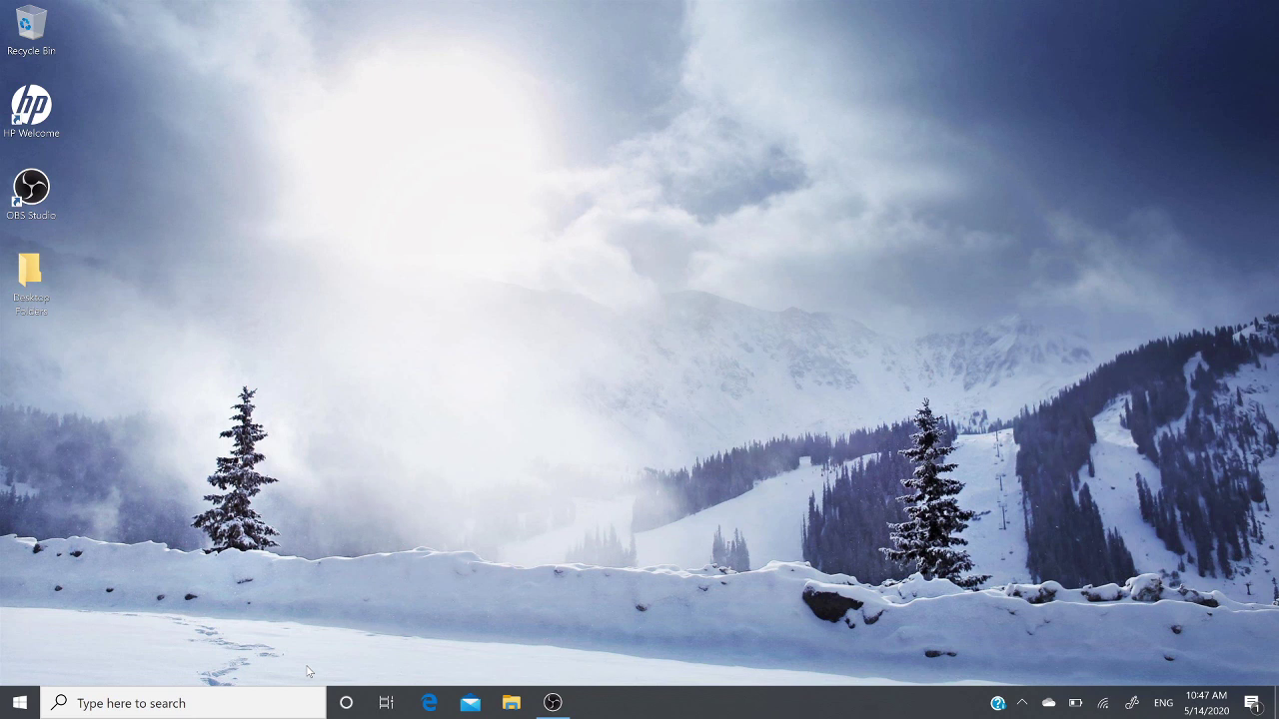